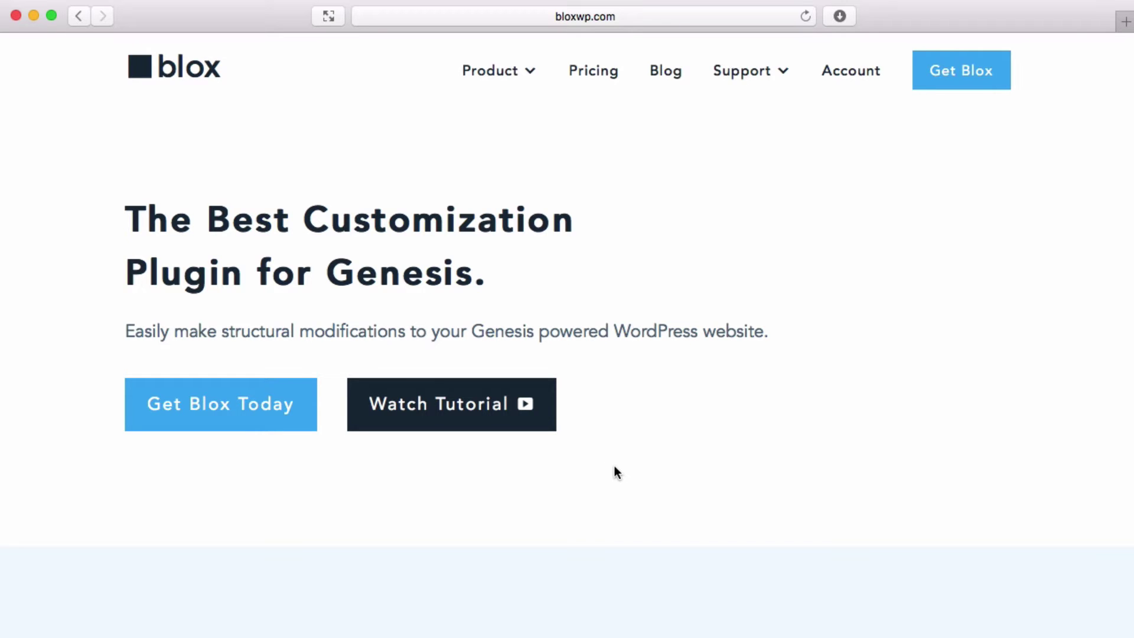
- Scroll the bloxwp.com homepage down to the 'Unleash the power of your Genesis theme!' banner above the footer
{"action": "scroll", "coordinate": [614, 472], "scroll_direction": "down", "scroll_amount": 8}
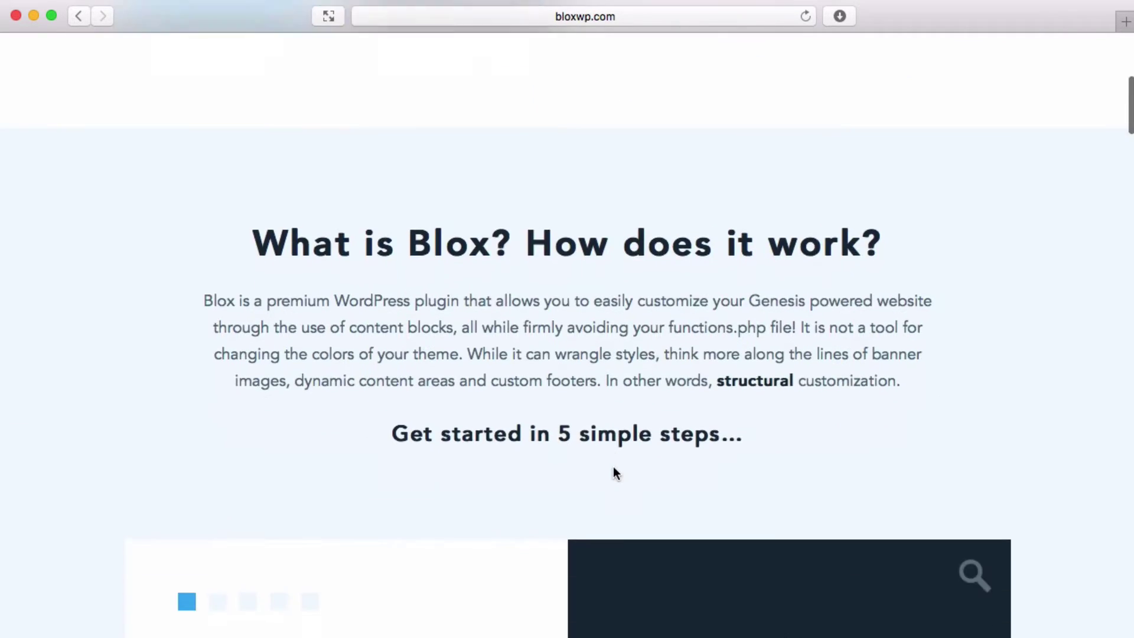
{"action": "scroll", "coordinate": [614, 472], "scroll_direction": "down", "scroll_amount": 15}
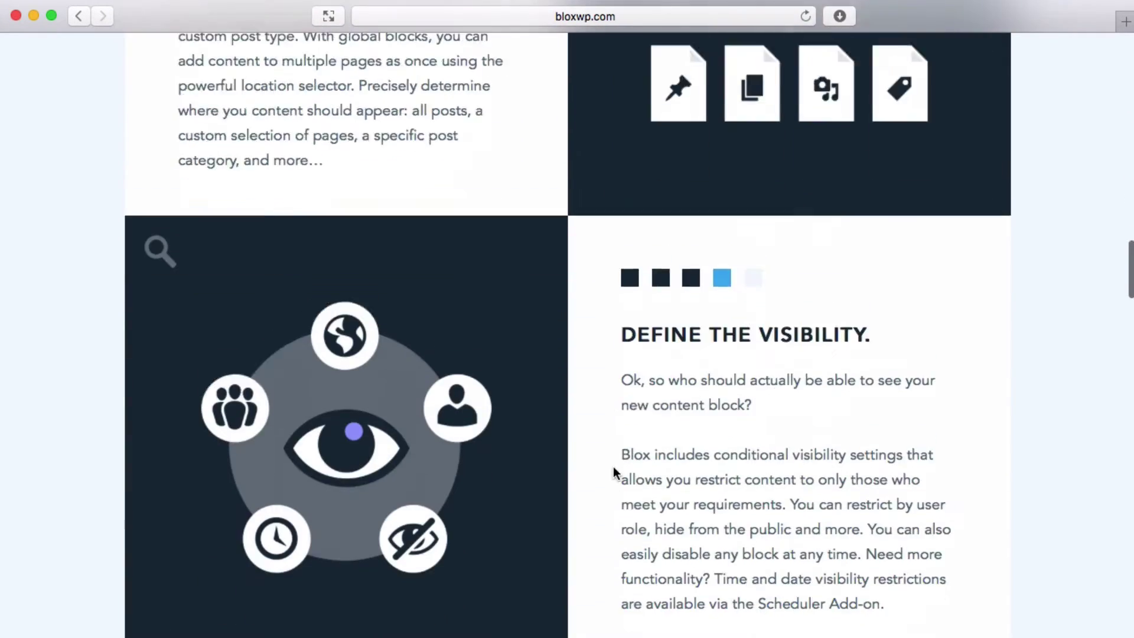
{"action": "scroll", "coordinate": [614, 472], "scroll_direction": "down", "scroll_amount": 20}
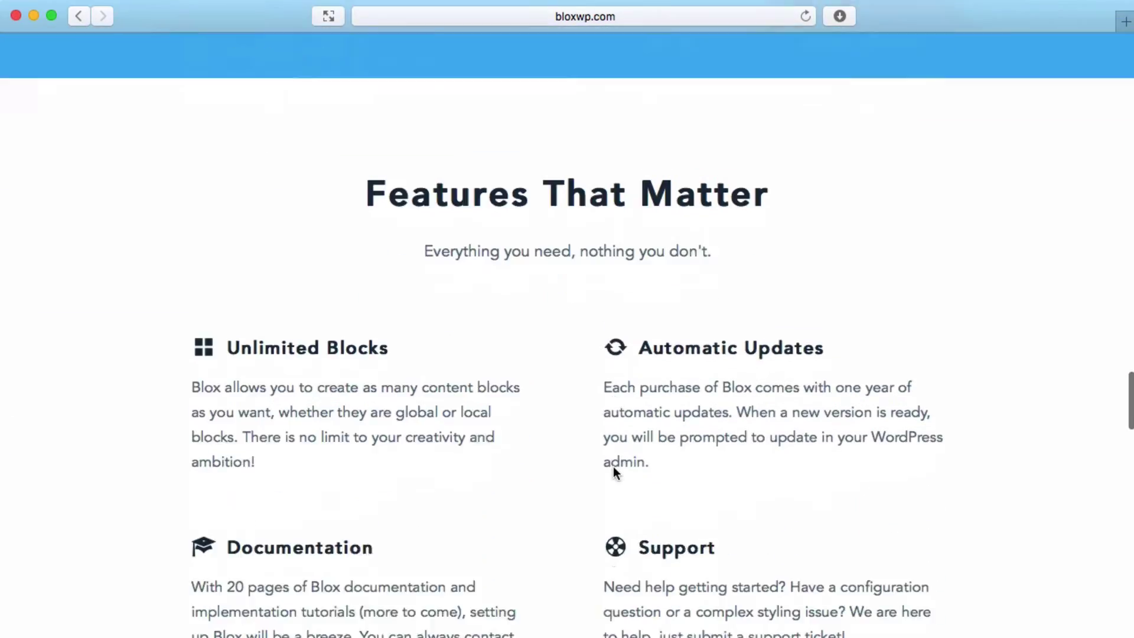
{"action": "scroll", "coordinate": [613, 466], "scroll_direction": "down", "scroll_amount": 20}
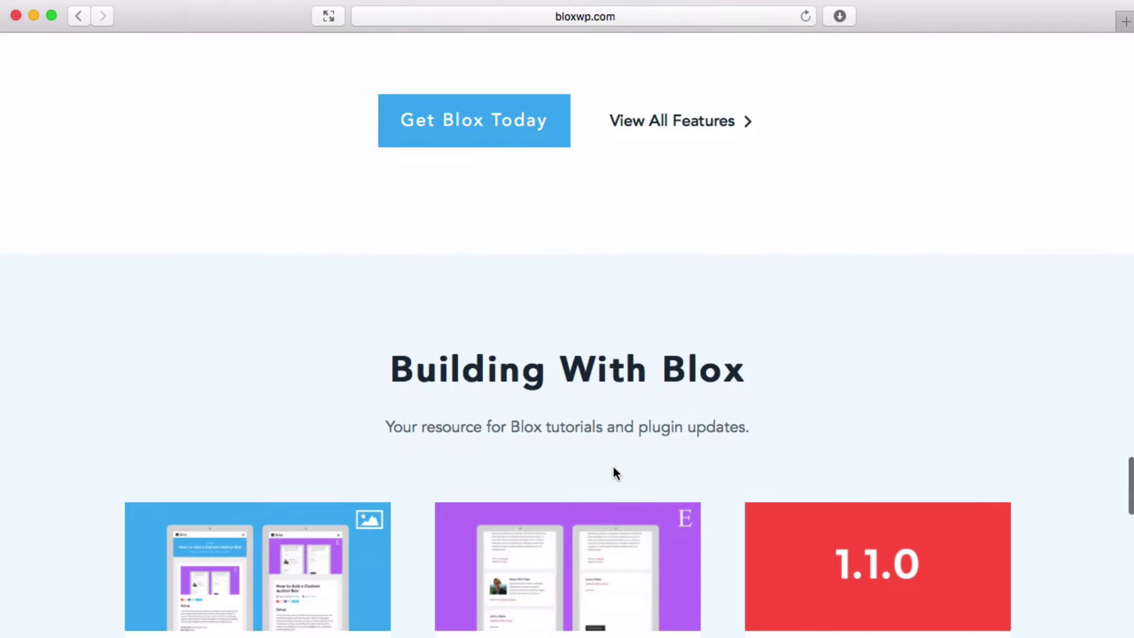
{"action": "scroll", "coordinate": [615, 472], "scroll_direction": "down", "scroll_amount": 20}
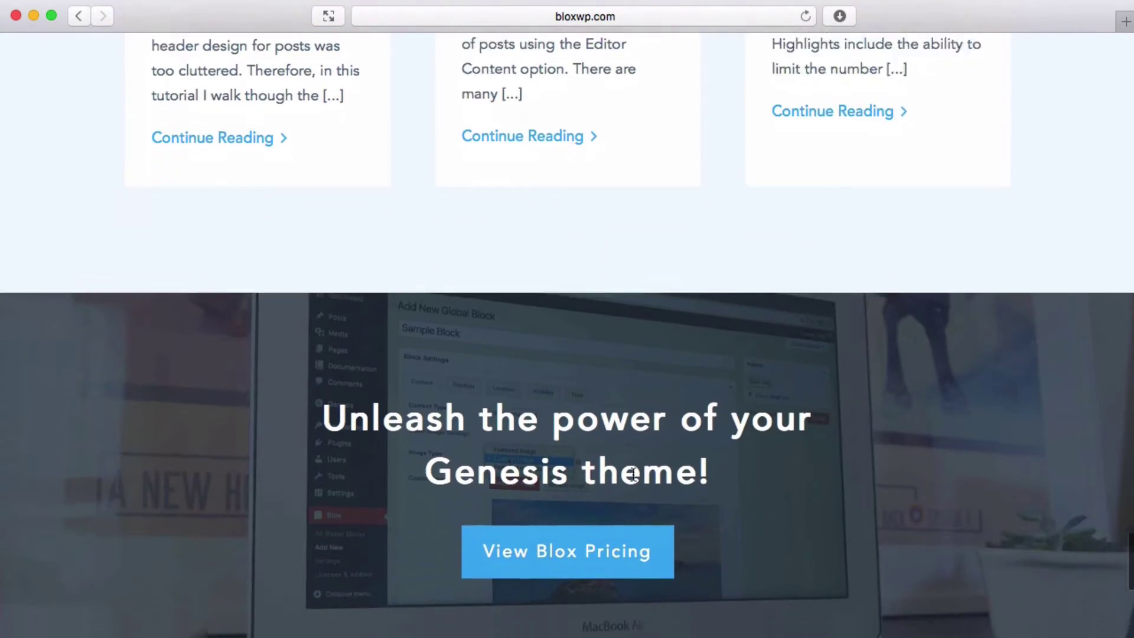
{"action": "scroll", "coordinate": [632, 475], "scroll_direction": "down", "scroll_amount": 3}
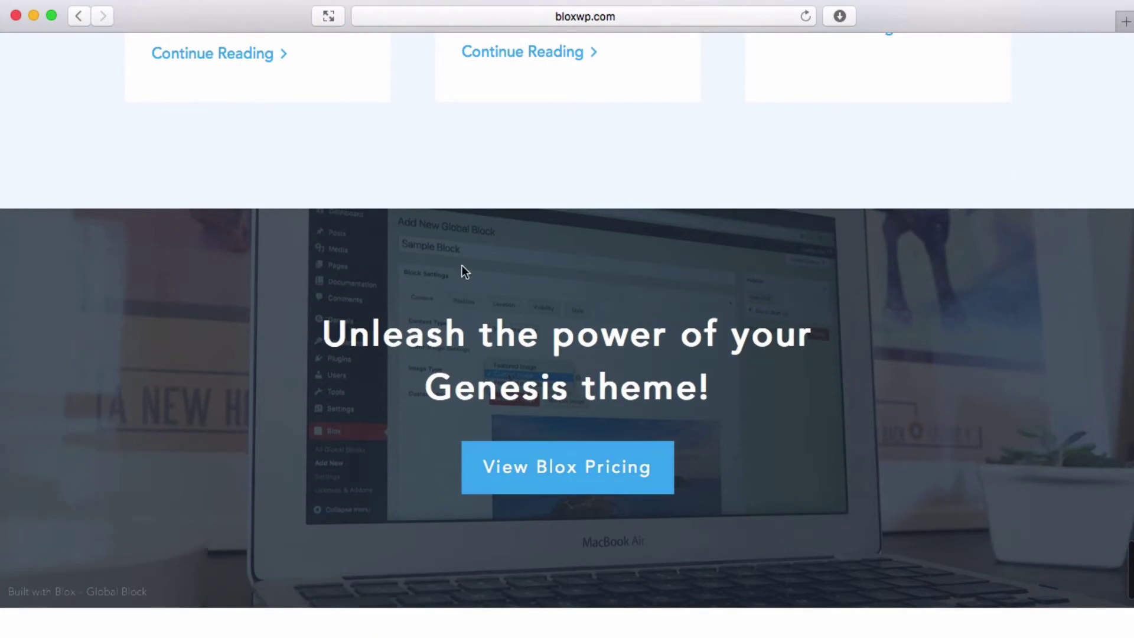
{"action": "scroll", "coordinate": [762, 566], "scroll_direction": "down", "scroll_amount": 2}
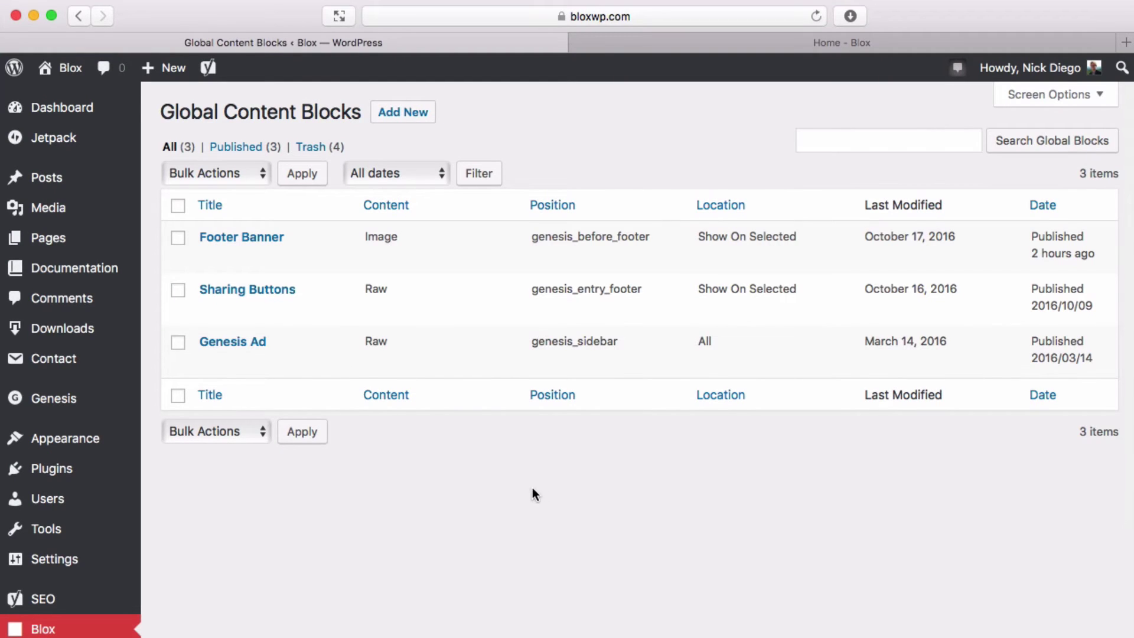
{"action": "scroll", "coordinate": [368, 554], "scroll_direction": "down", "scroll_amount": 3}
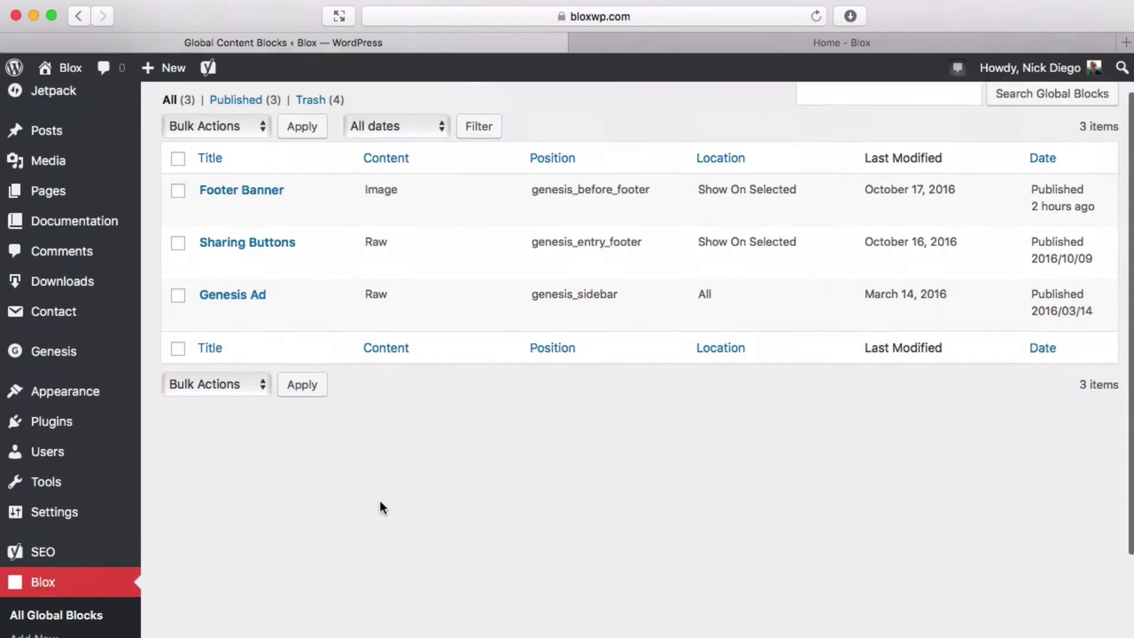
{"action": "scroll", "coordinate": [380, 507], "scroll_direction": "up", "scroll_amount": 3}
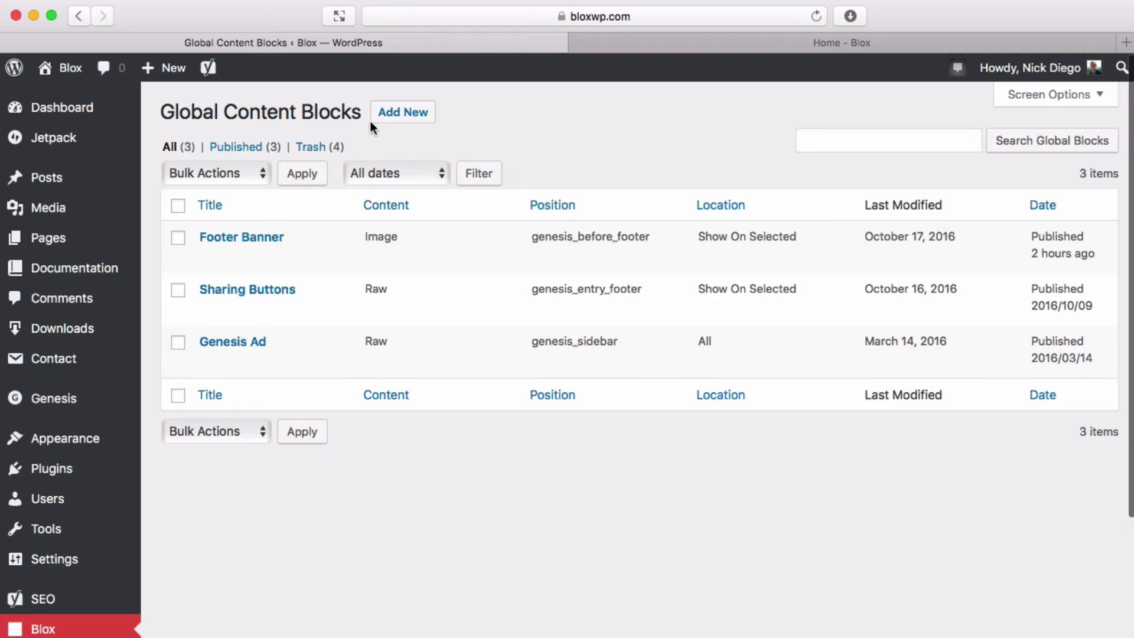
{"action": "scroll", "coordinate": [378, 331], "scroll_direction": "down", "scroll_amount": 5}
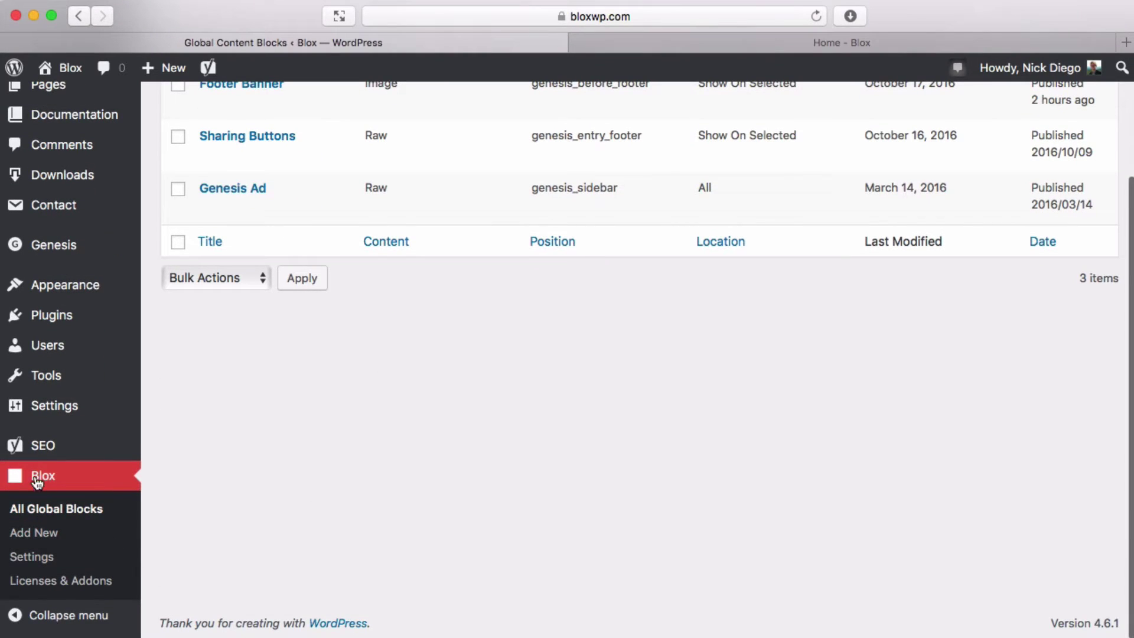
{"action": "scroll", "coordinate": [335, 503], "scroll_direction": "up", "scroll_amount": 5}
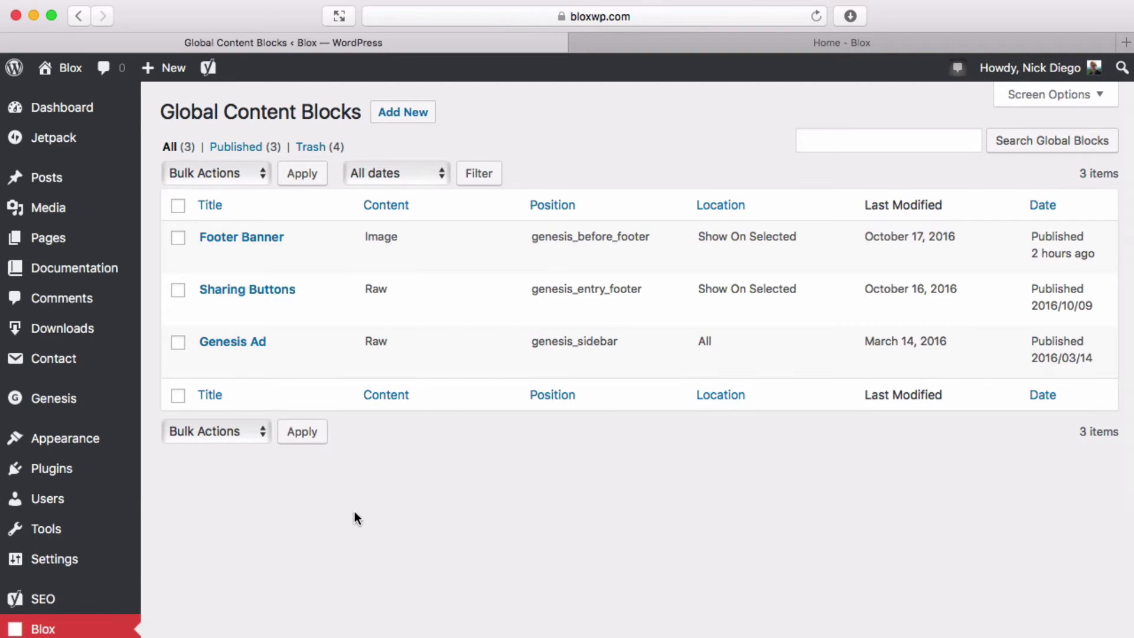
{"action": "mouse_move", "coordinate": [76, 248]}
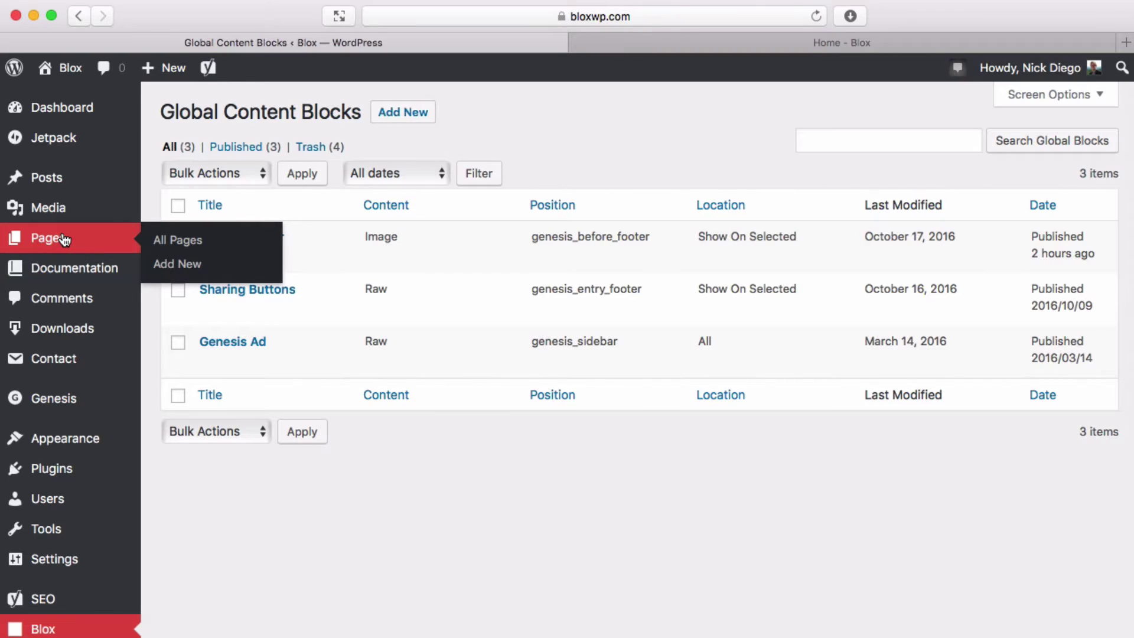
{"action": "left_click", "coordinate": [59, 237]}
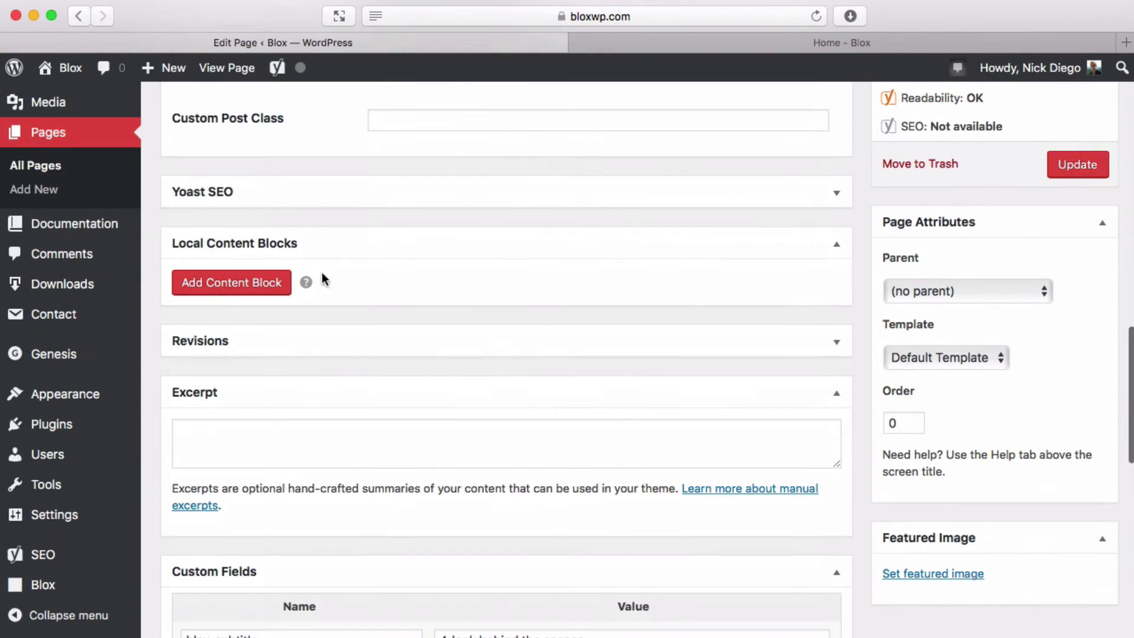
{"action": "left_click", "coordinate": [270, 290]}
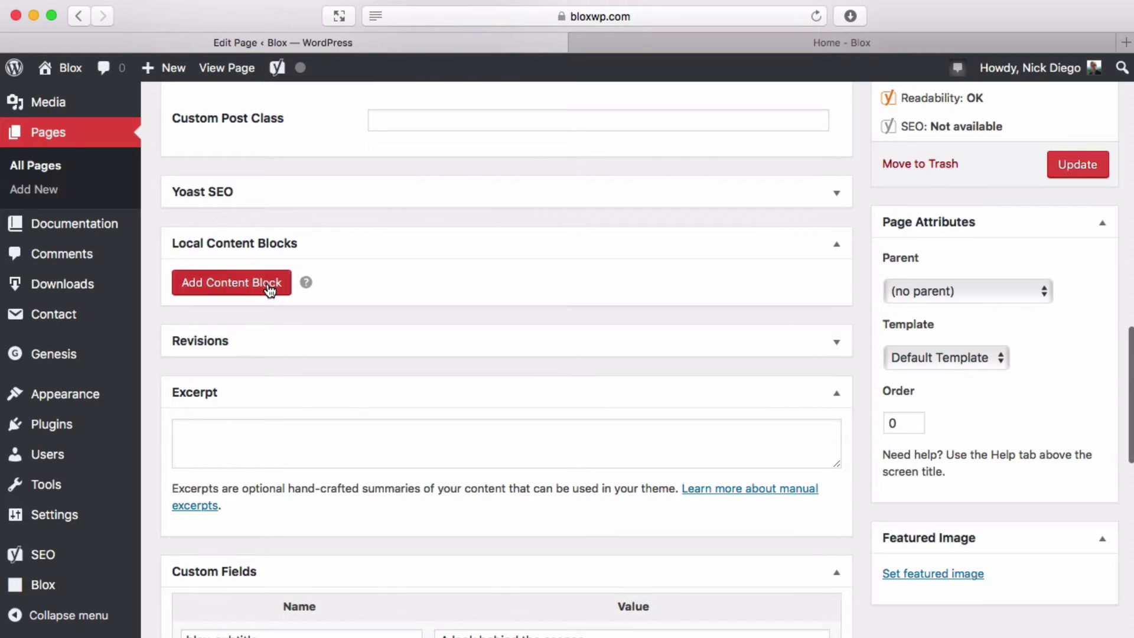
{"action": "scroll", "coordinate": [595, 455], "scroll_direction": "down", "scroll_amount": 2}
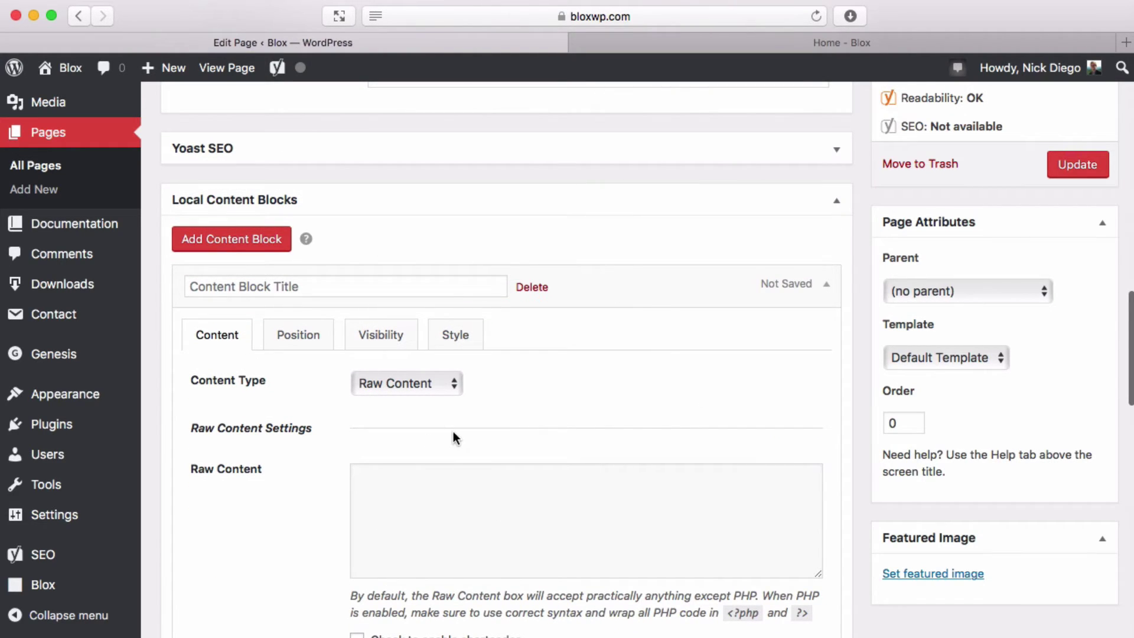
{"action": "scroll", "coordinate": [53, 517], "scroll_direction": "down", "scroll_amount": 3}
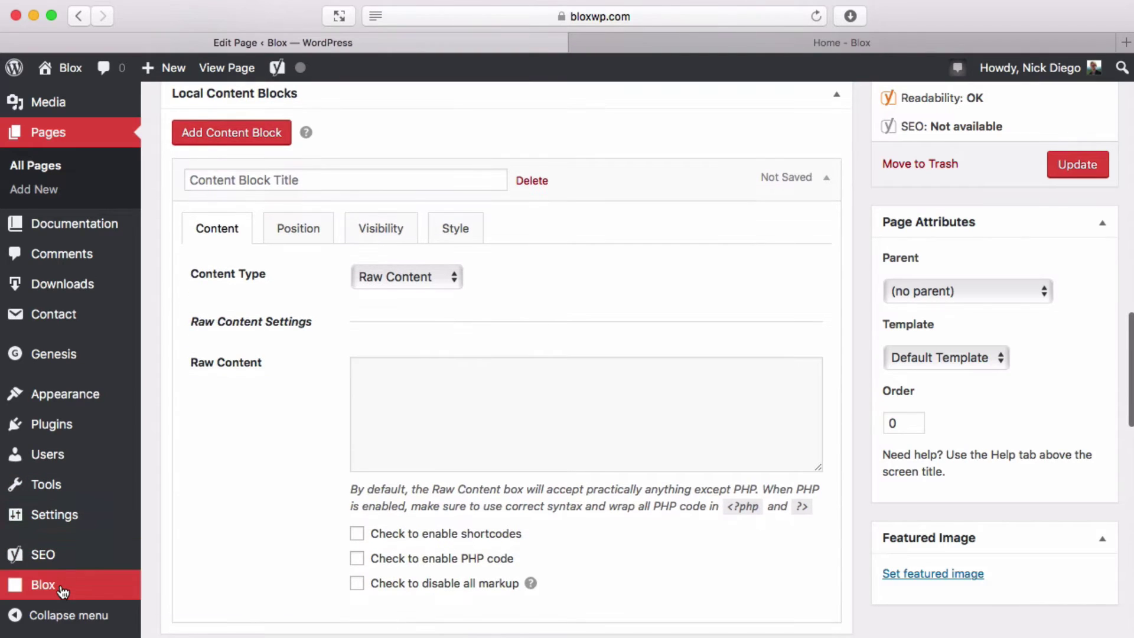
{"action": "mouse_move", "coordinate": [62, 591]}
{"action": "left_click", "coordinate": [174, 520]}
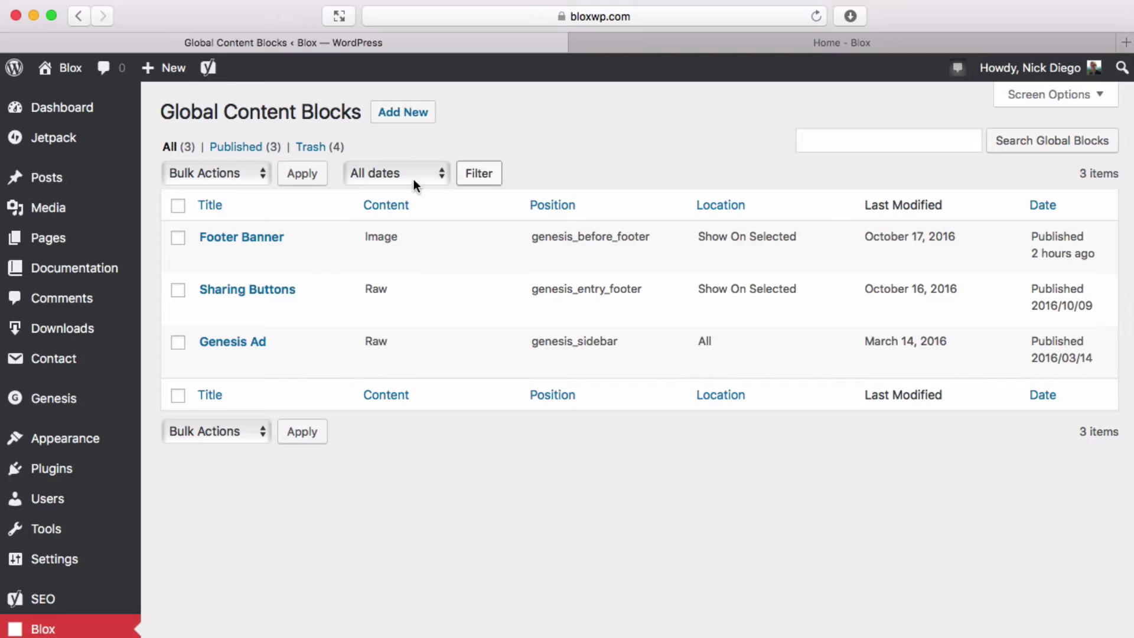
- Trash the Footer Banner block and confirm its banner is gone from the homepage footer
{"action": "mouse_move", "coordinate": [254, 260]}
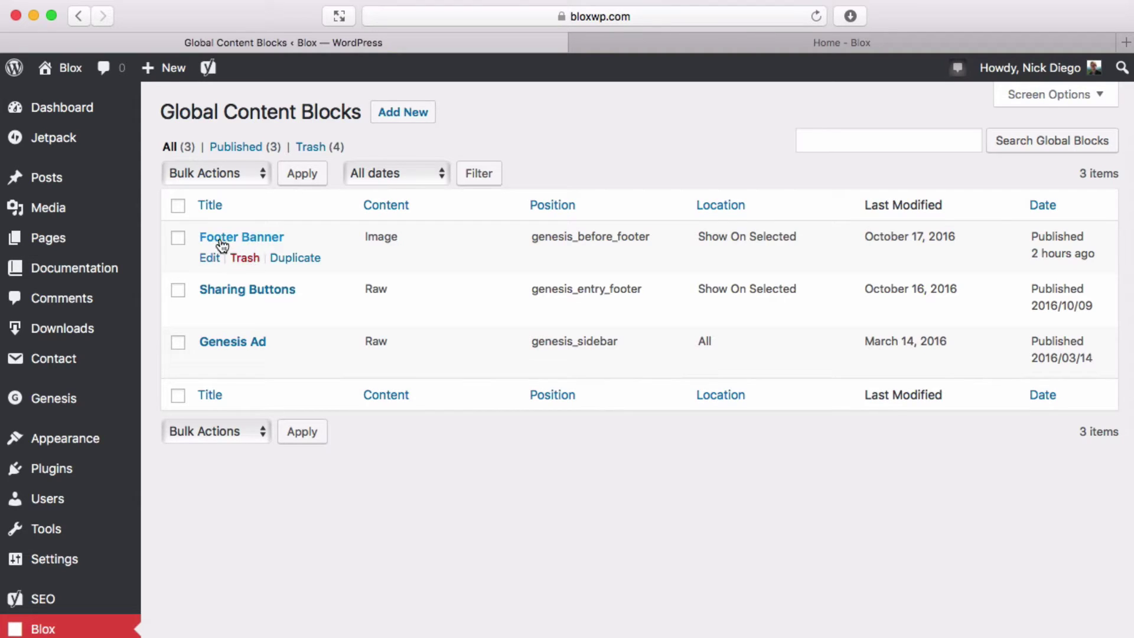
{"action": "left_click", "coordinate": [245, 260]}
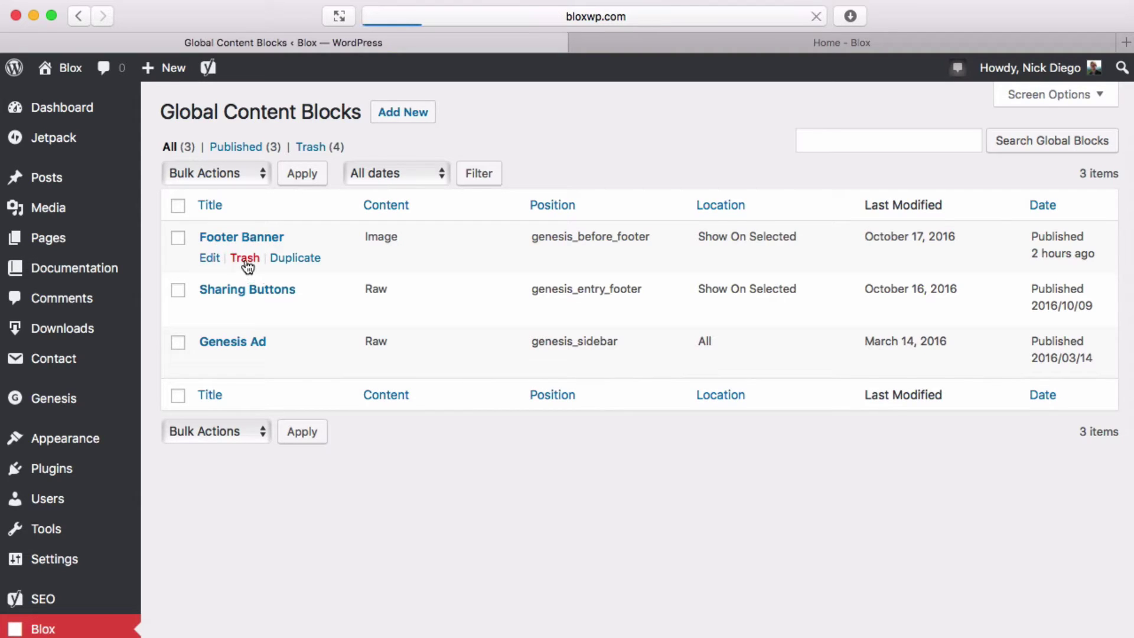
{"action": "left_click", "coordinate": [760, 47]}
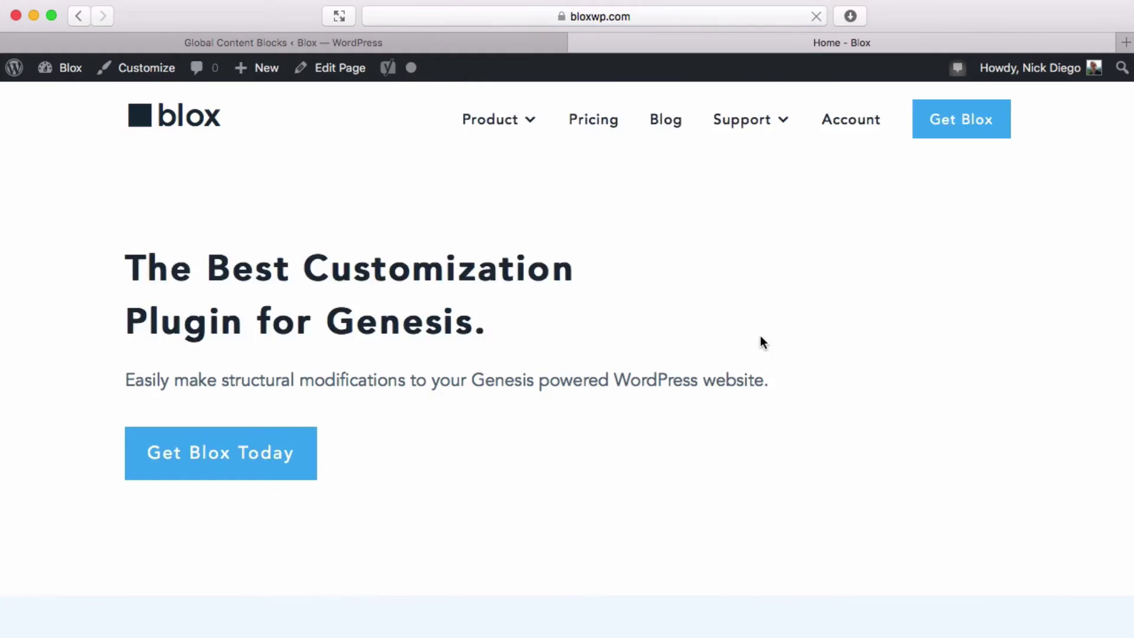
{"action": "scroll", "coordinate": [760, 337], "scroll_direction": "down", "scroll_amount": 15}
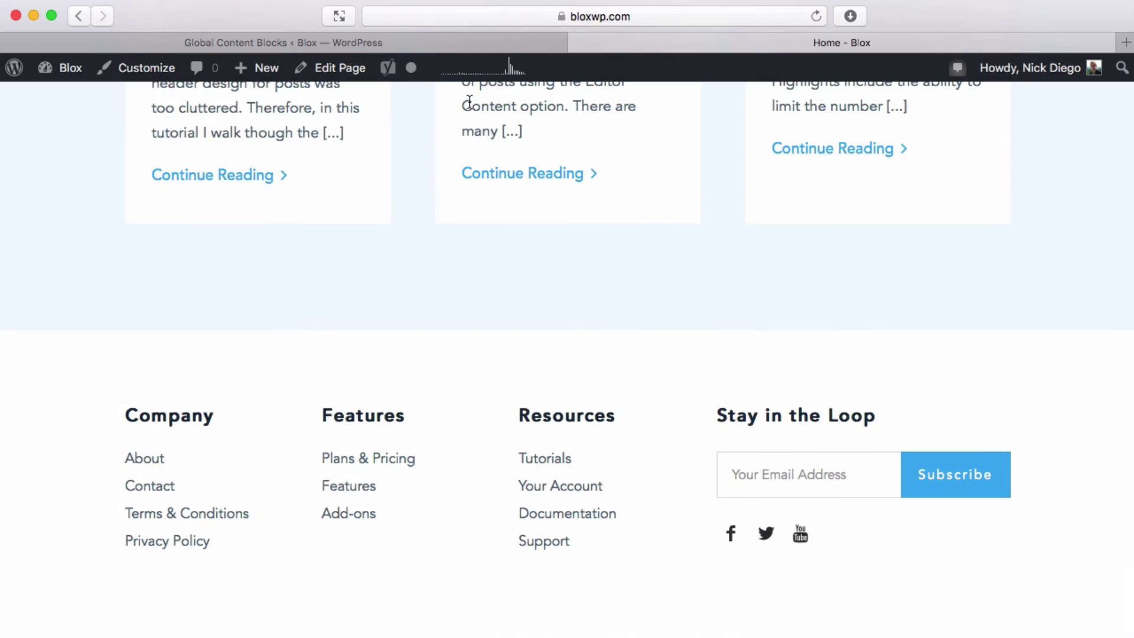
{"action": "left_click", "coordinate": [455, 46]}
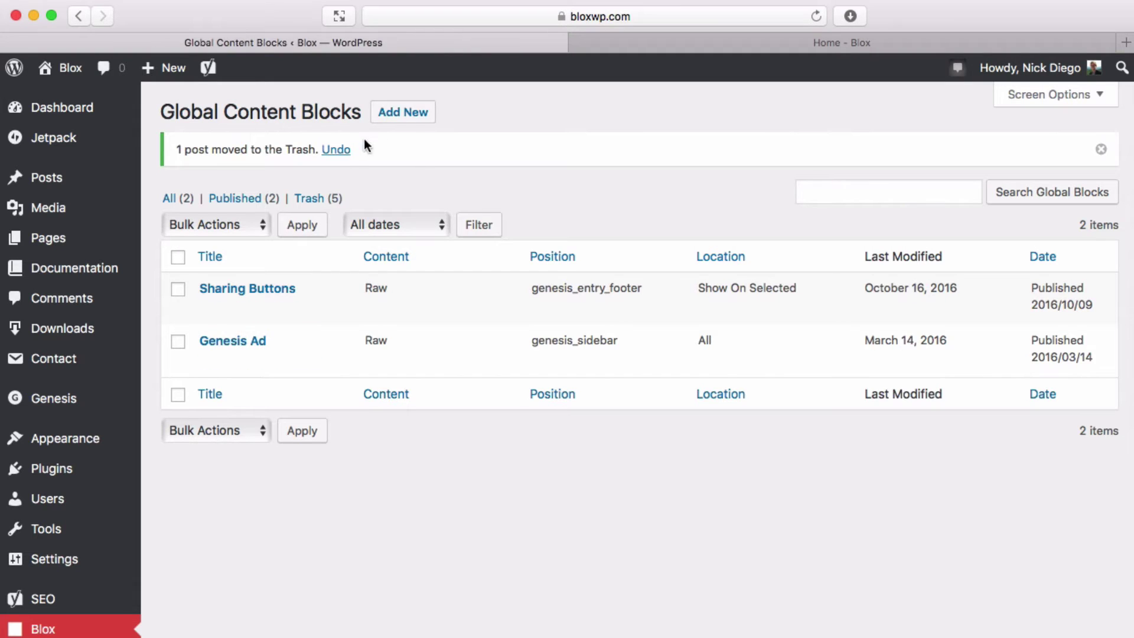
- Start a new global block and enter 'Footer Banner' as its title
{"action": "left_click", "coordinate": [396, 125]}
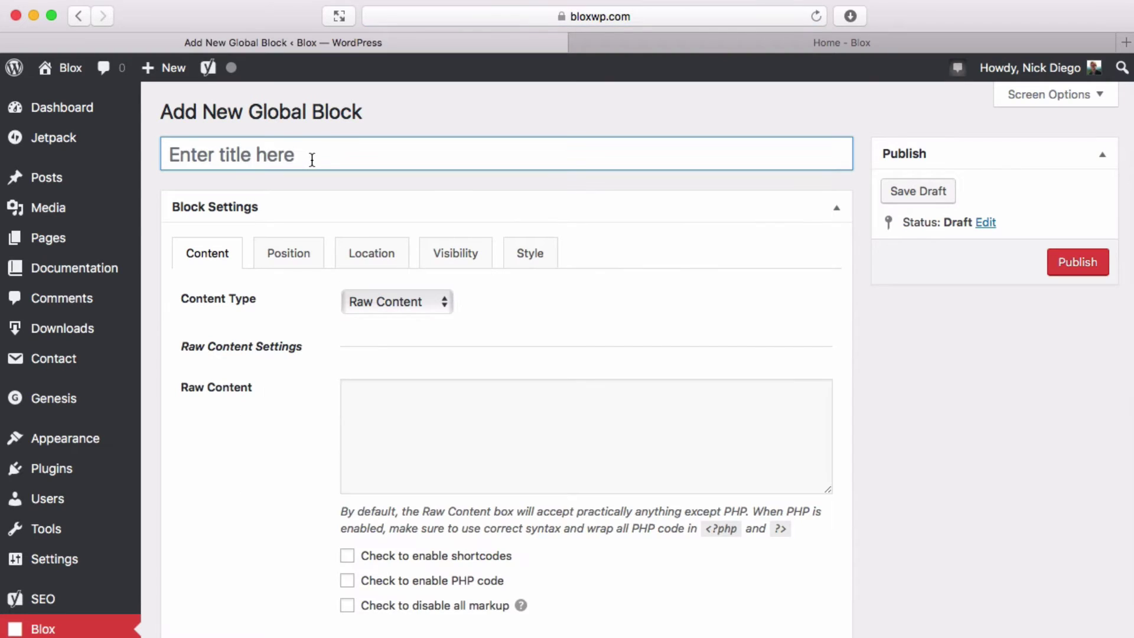
{"action": "left_click", "coordinate": [312, 160]}
{"action": "type", "text": "Footer "}
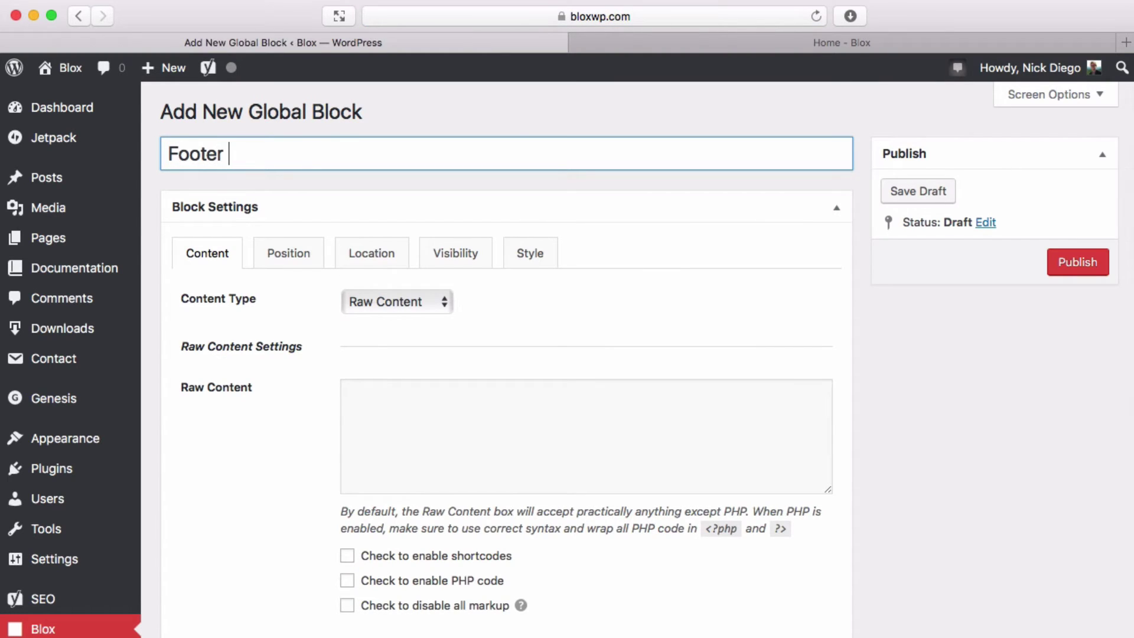
{"action": "type", "text": "Banner"}
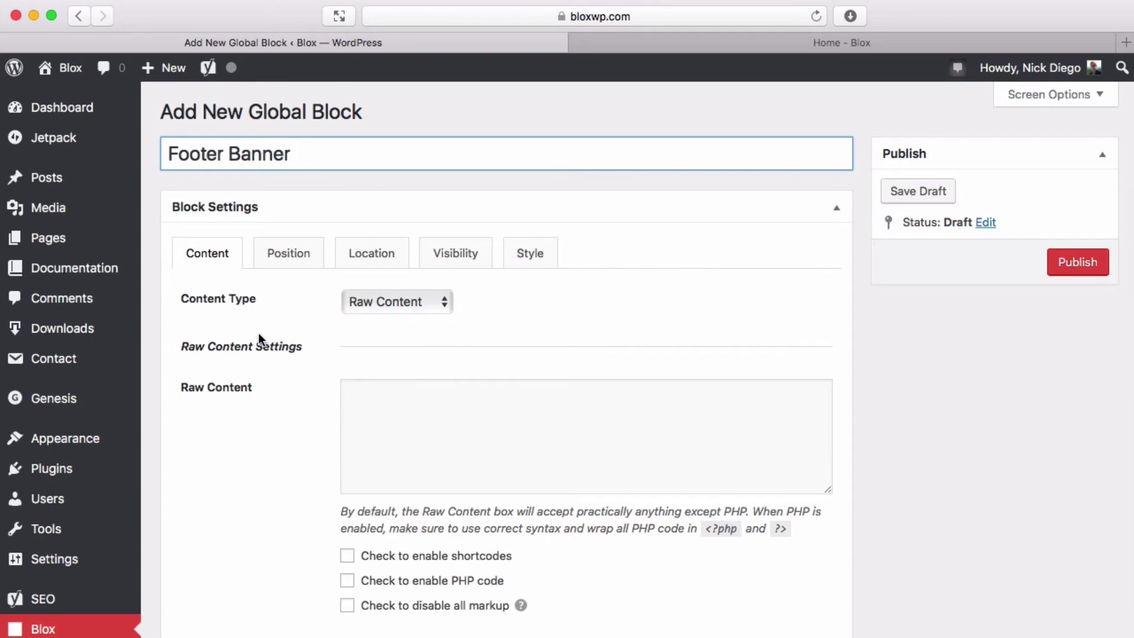
{"action": "scroll", "coordinate": [252, 332], "scroll_direction": "down", "scroll_amount": 2}
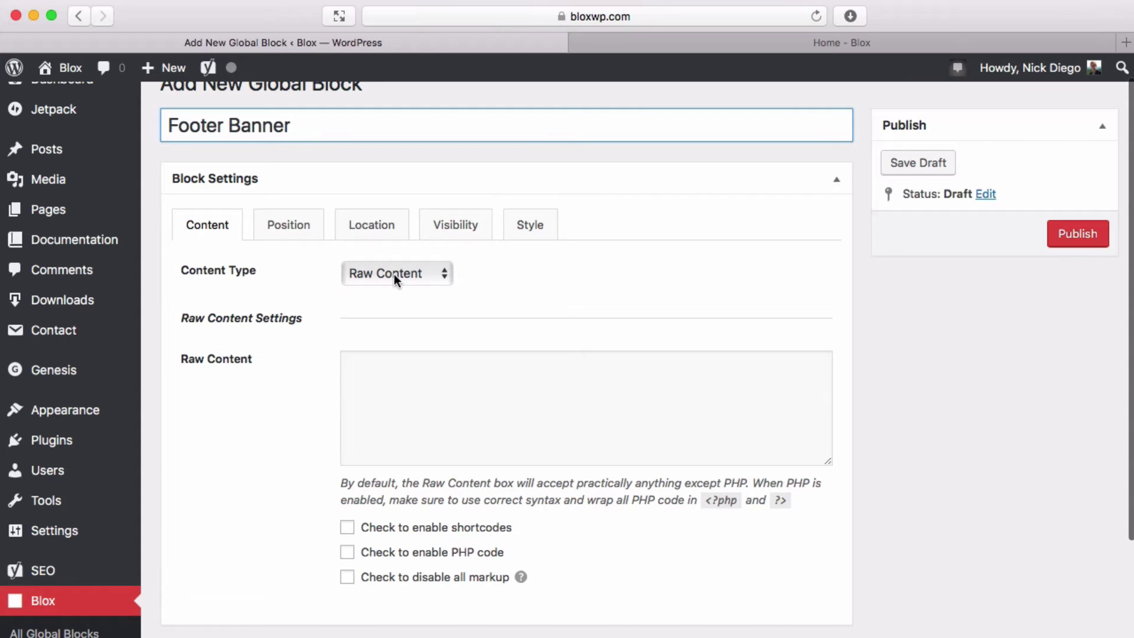
{"action": "left_click", "coordinate": [430, 278]}
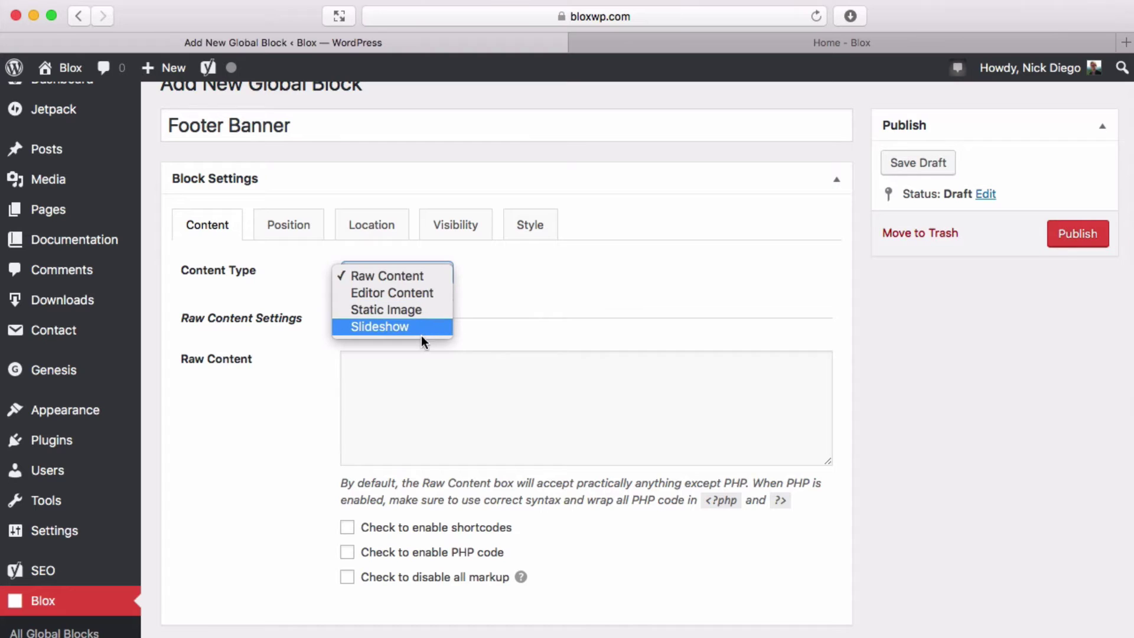
{"action": "left_click", "coordinate": [412, 299]}
{"action": "scroll", "coordinate": [461, 334], "scroll_direction": "down", "scroll_amount": 2}
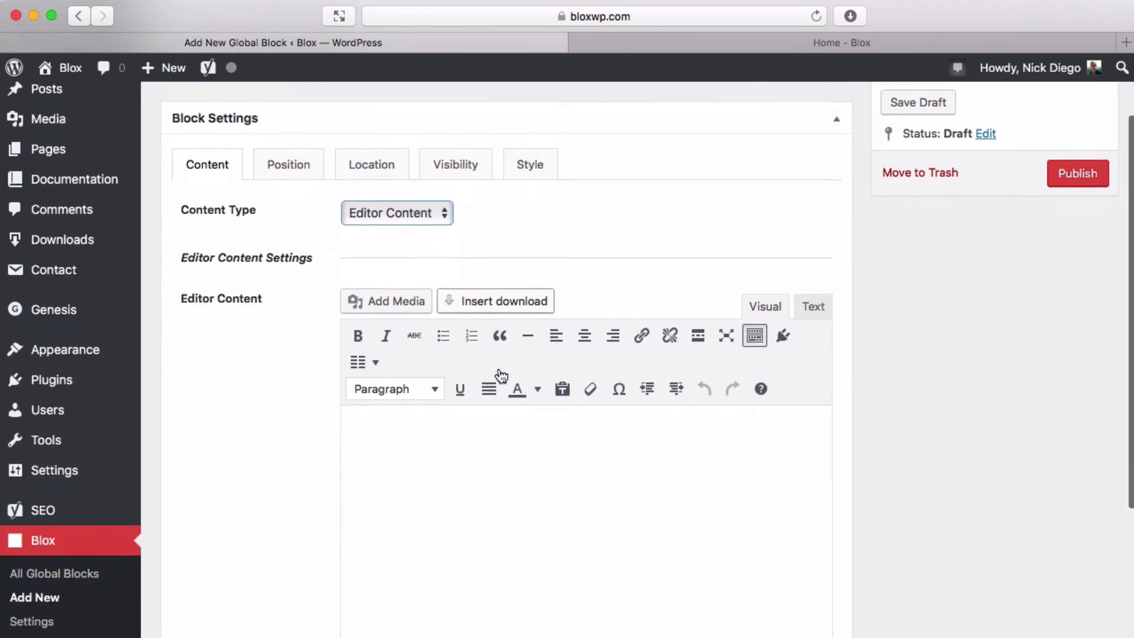
{"action": "left_click", "coordinate": [402, 214]}
{"action": "left_click", "coordinate": [399, 230]}
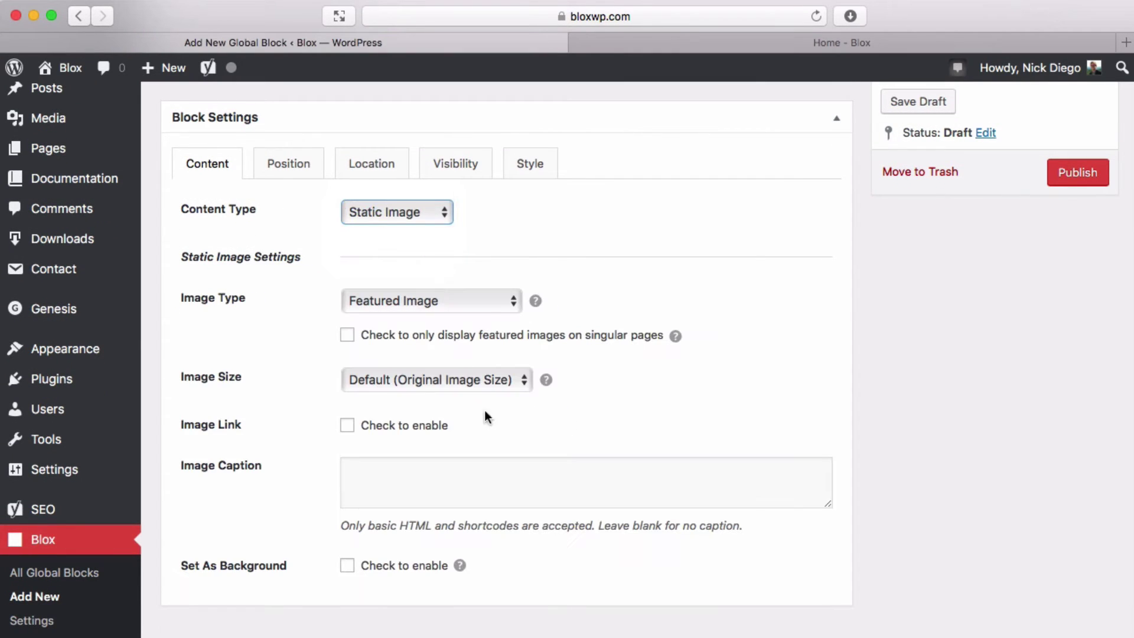
{"action": "left_click", "coordinate": [417, 213]}
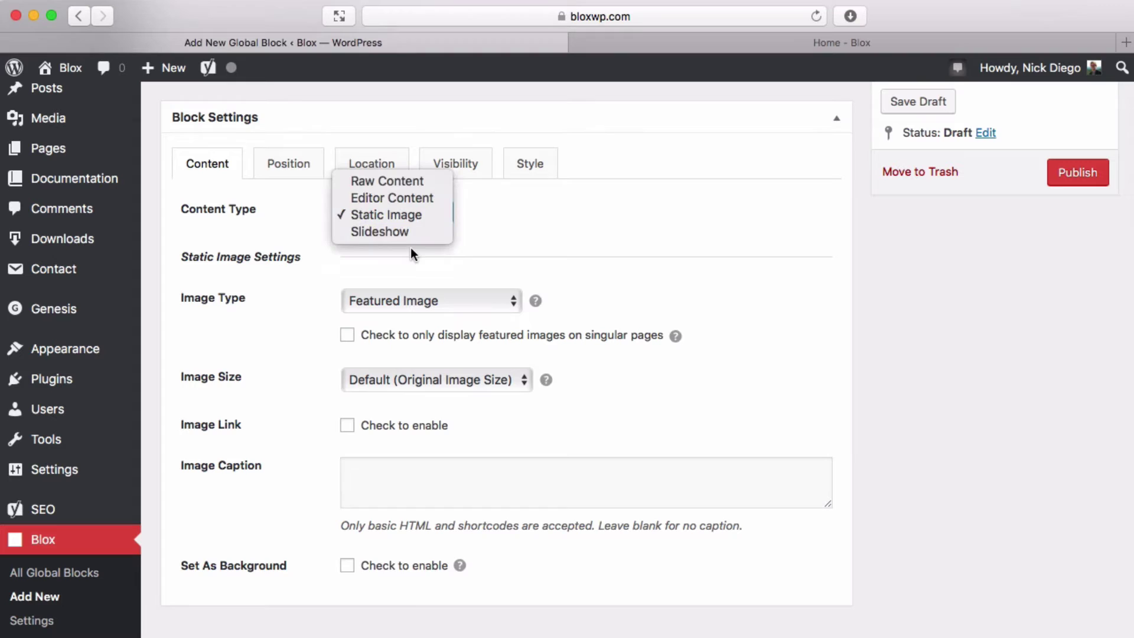
{"action": "left_click", "coordinate": [437, 235]}
{"action": "scroll", "coordinate": [505, 413], "scroll_direction": "down", "scroll_amount": 2}
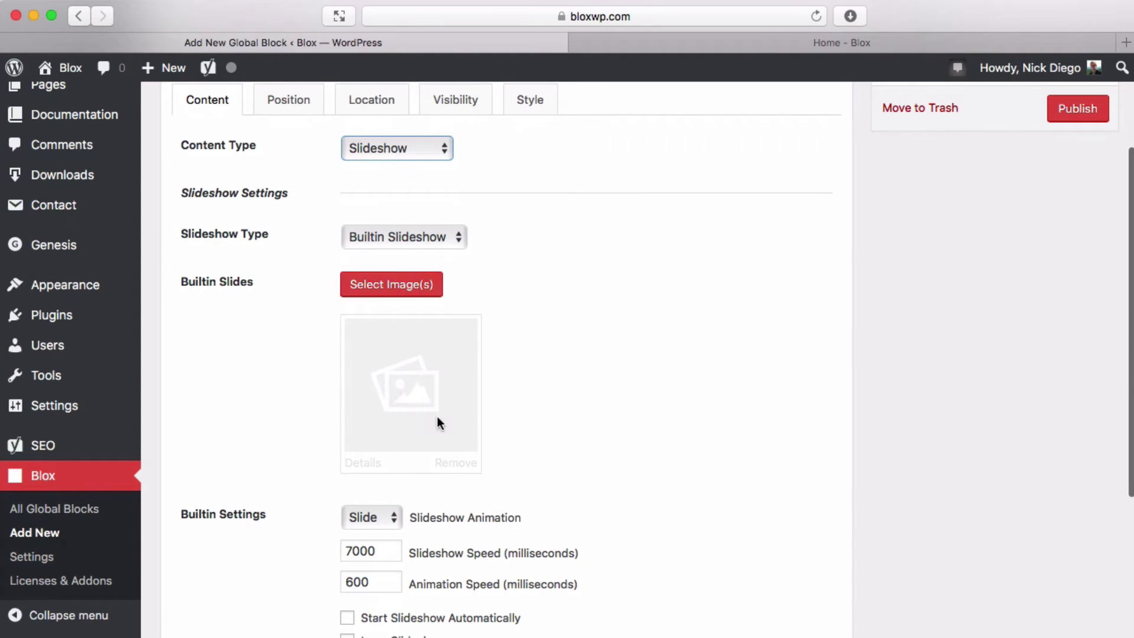
{"action": "scroll", "coordinate": [478, 405], "scroll_direction": "up", "scroll_amount": 5}
{"action": "left_click", "coordinate": [403, 293]}
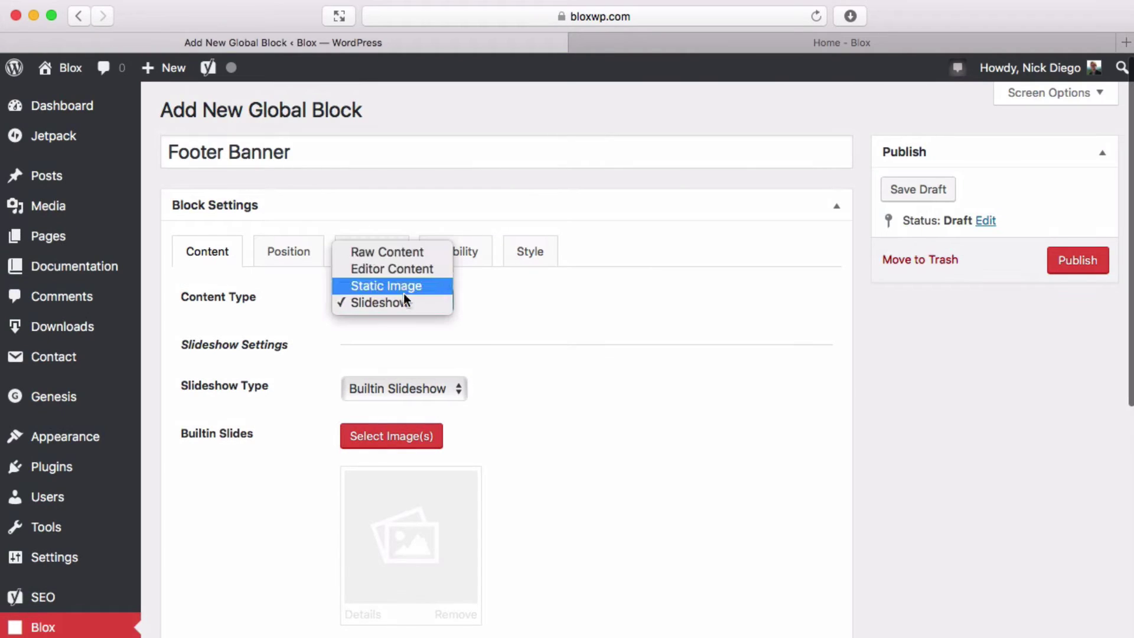
{"action": "left_click", "coordinate": [403, 258]}
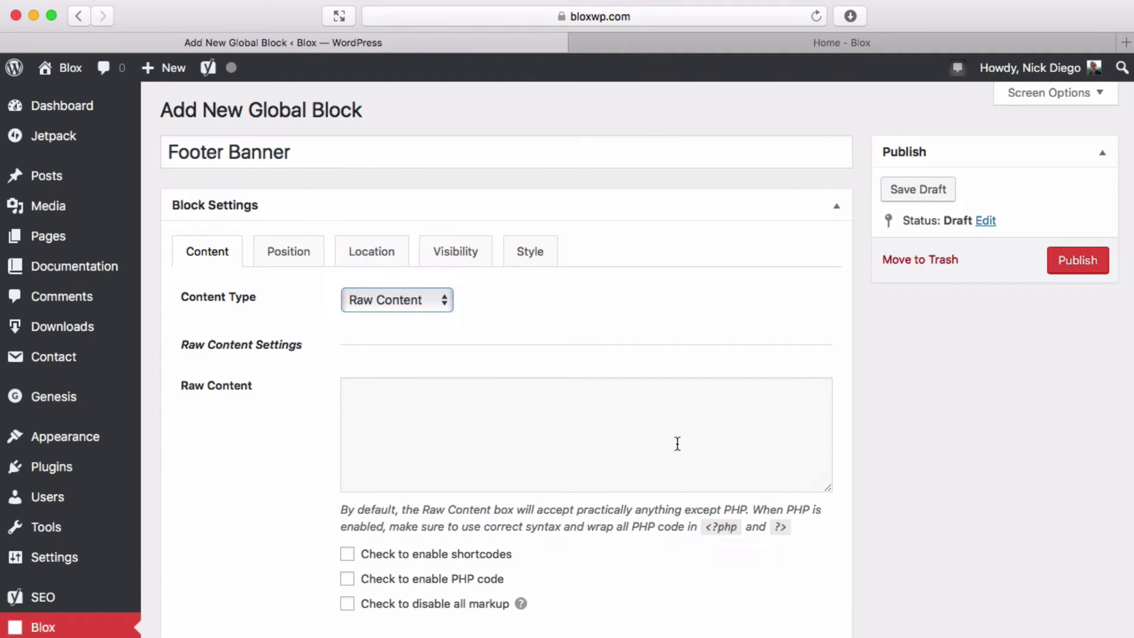
{"action": "scroll", "coordinate": [677, 443], "scroll_direction": "down", "scroll_amount": 1}
{"action": "scroll", "coordinate": [677, 447], "scroll_direction": "down", "scroll_amount": 1}
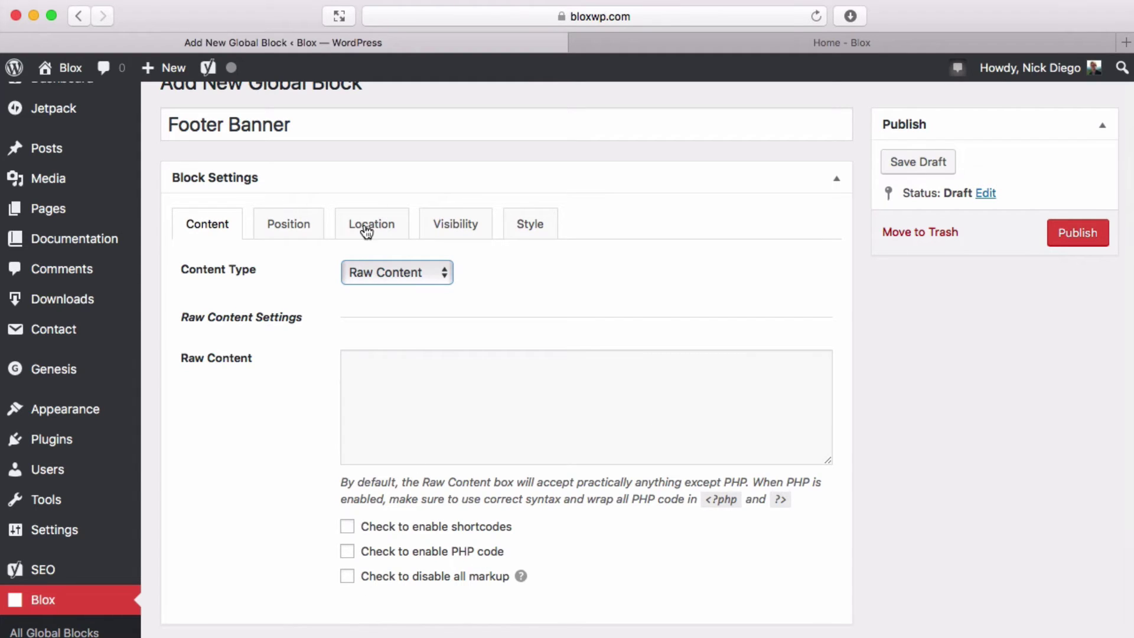
- Make the block a Static Image using a custom image picked from the media library
{"action": "left_click", "coordinate": [388, 275]}
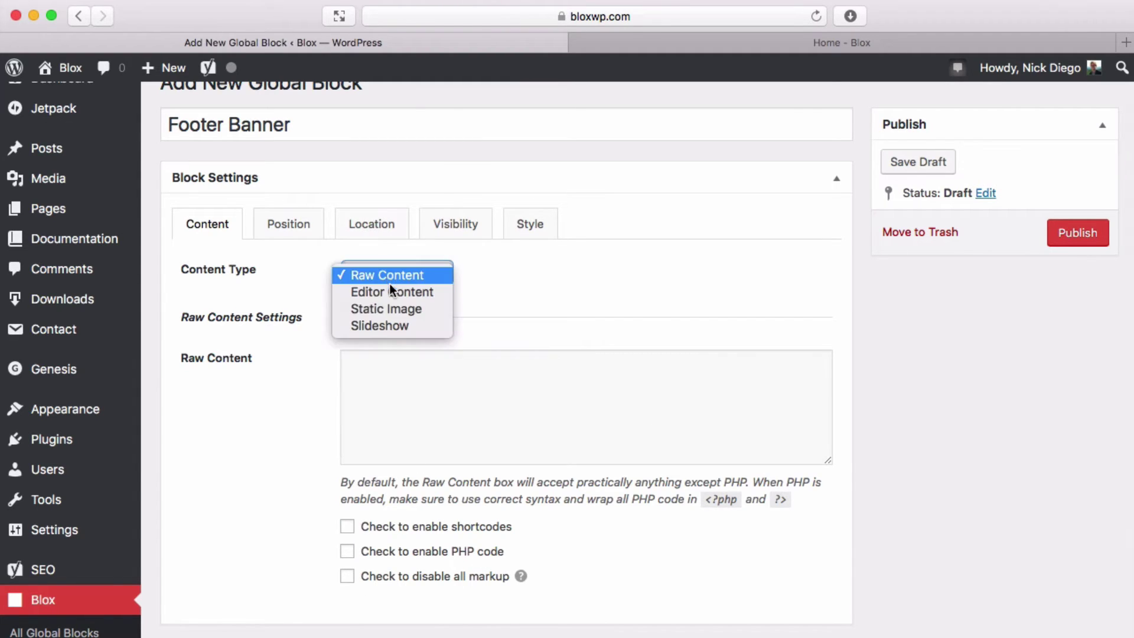
{"action": "left_click", "coordinate": [388, 307]}
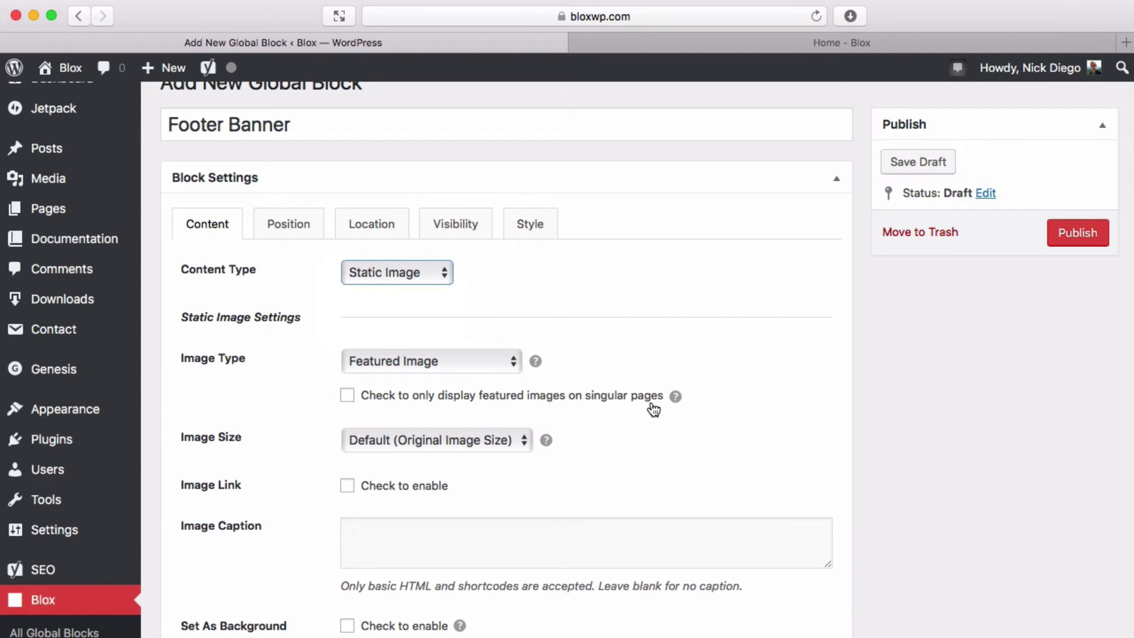
{"action": "scroll", "coordinate": [599, 411], "scroll_direction": "down", "scroll_amount": 2}
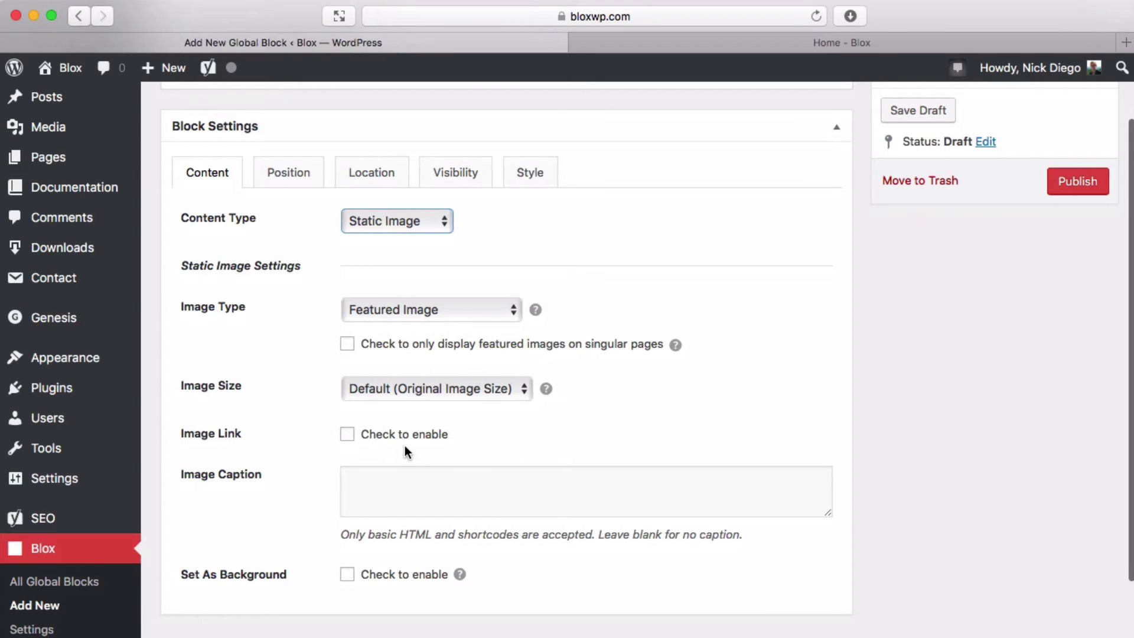
{"action": "left_click", "coordinate": [436, 313]}
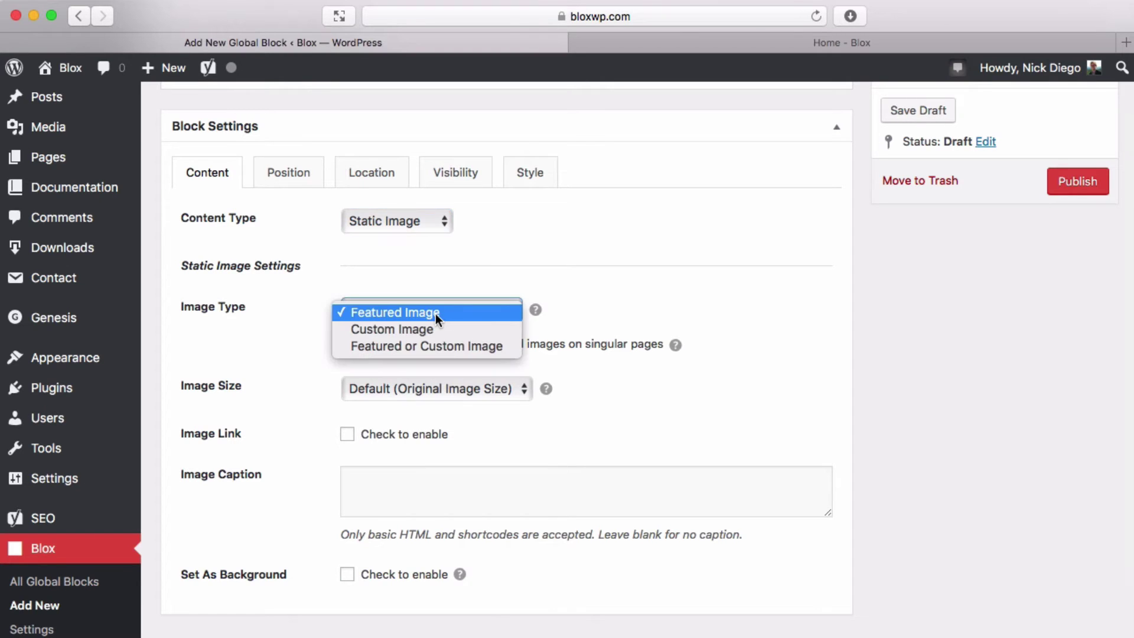
{"action": "left_click", "coordinate": [429, 328]}
{"action": "left_click", "coordinate": [417, 365]}
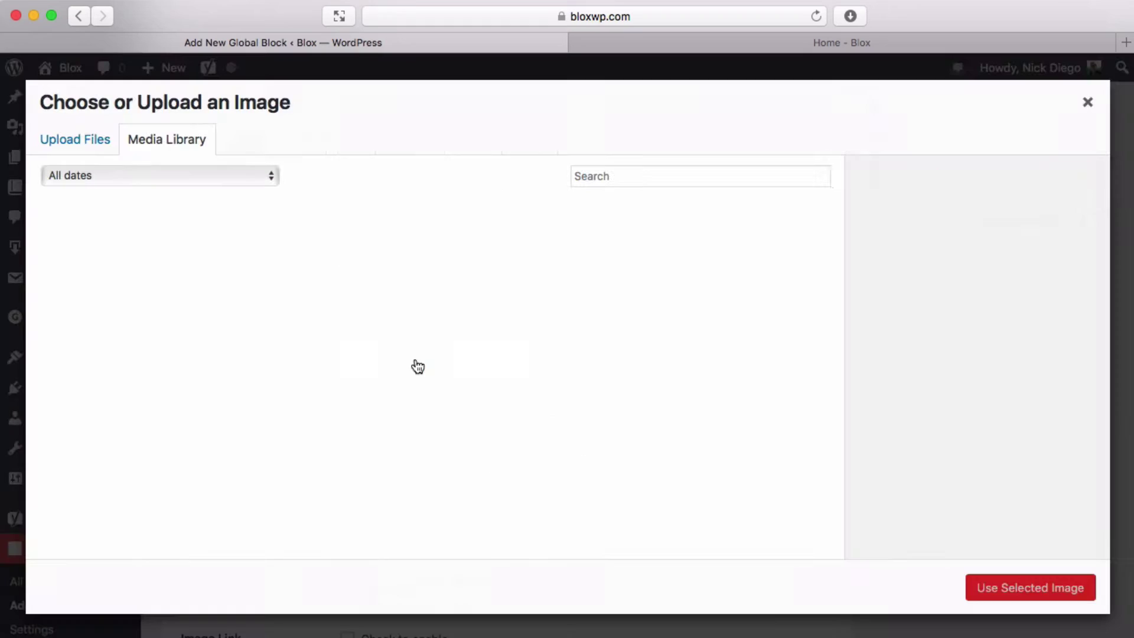
{"action": "left_click", "coordinate": [97, 278]}
{"action": "left_click", "coordinate": [1031, 588]}
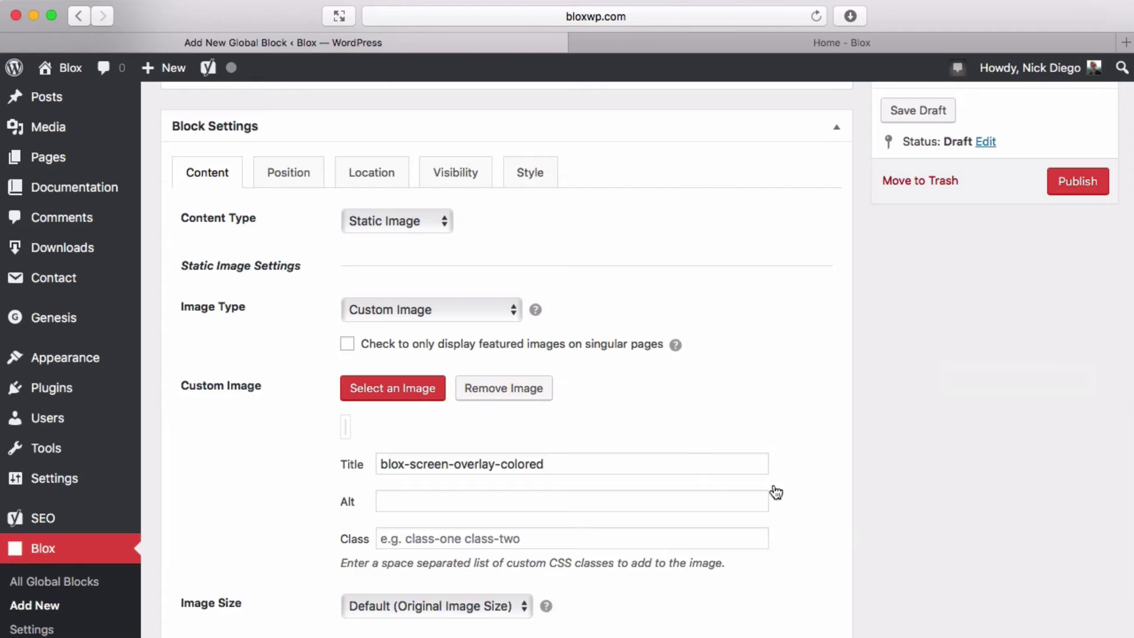
- Enable the image link and set its address to /pricing
{"action": "scroll", "coordinate": [738, 473], "scroll_direction": "down", "scroll_amount": 8}
{"action": "scroll", "coordinate": [380, 408], "scroll_direction": "down", "scroll_amount": 3}
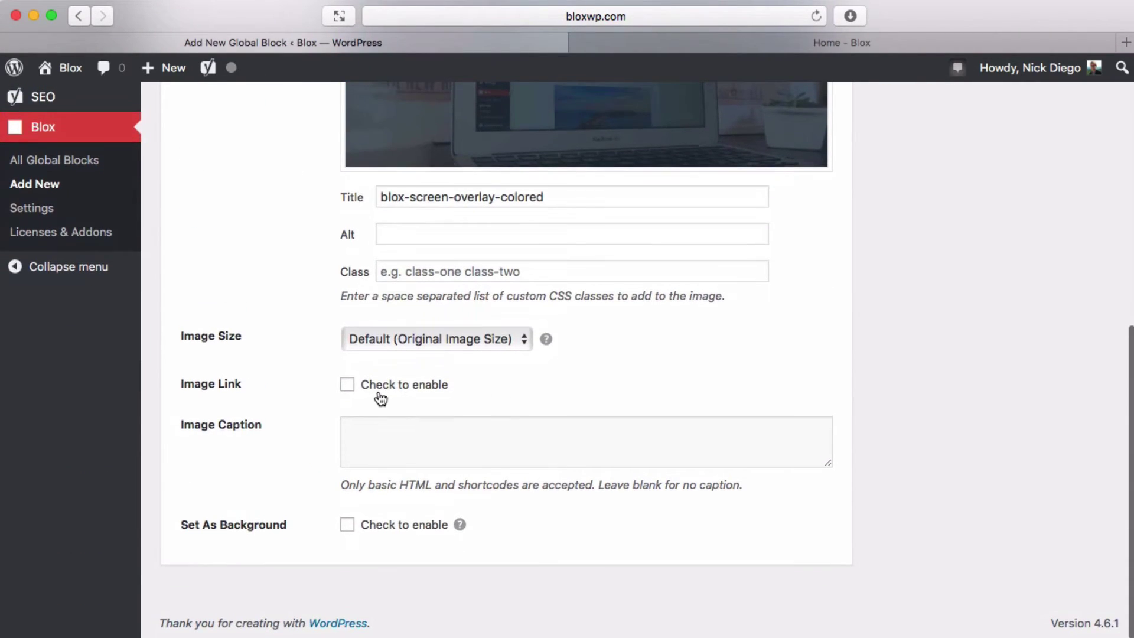
{"action": "left_click", "coordinate": [347, 385]}
{"action": "left_click_drag", "start_coordinate": [437, 414], "coordinate": [356, 416]}
{"action": "type", "text": "/pricing"}
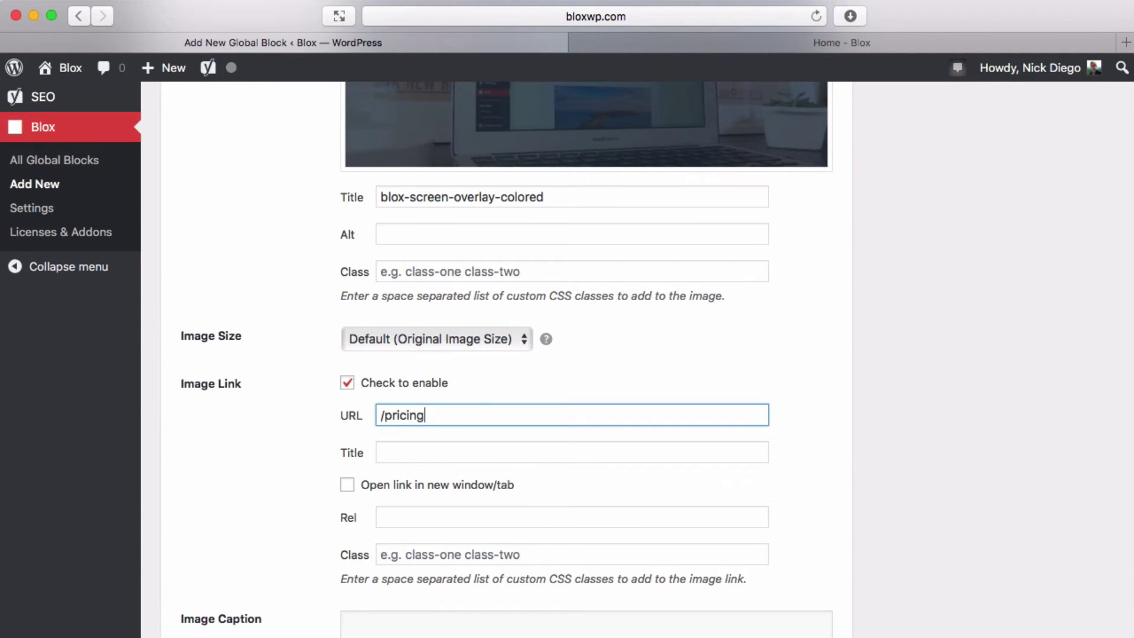
- Paste the prepared headline-and-button HTML into the image caption
{"action": "scroll", "coordinate": [580, 366], "scroll_direction": "down", "scroll_amount": 5}
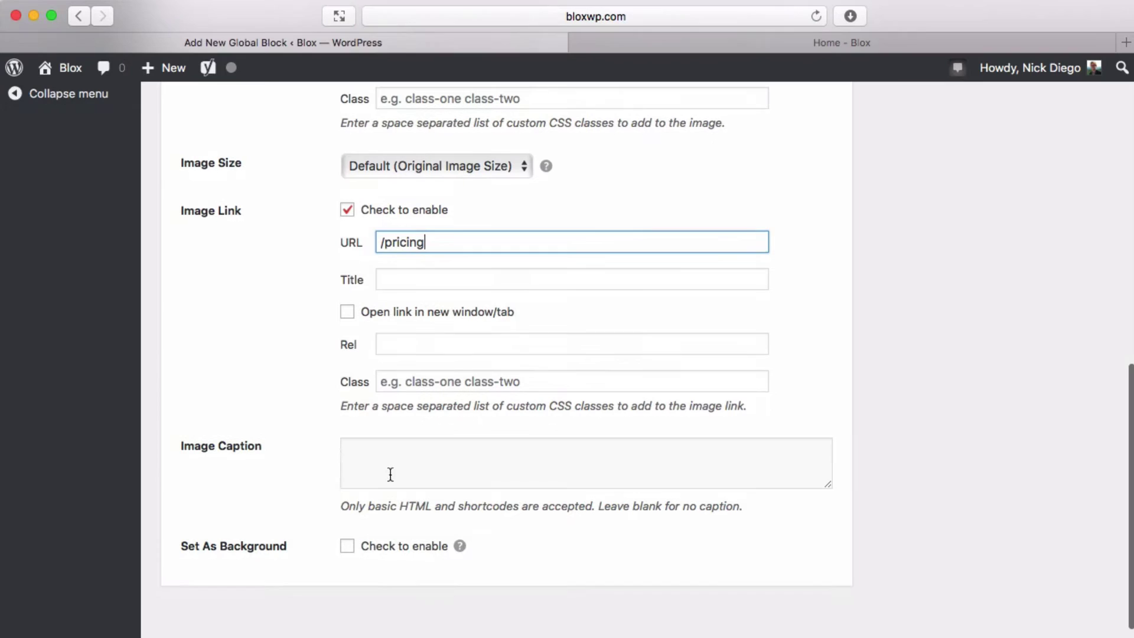
{"action": "left_click", "coordinate": [393, 464]}
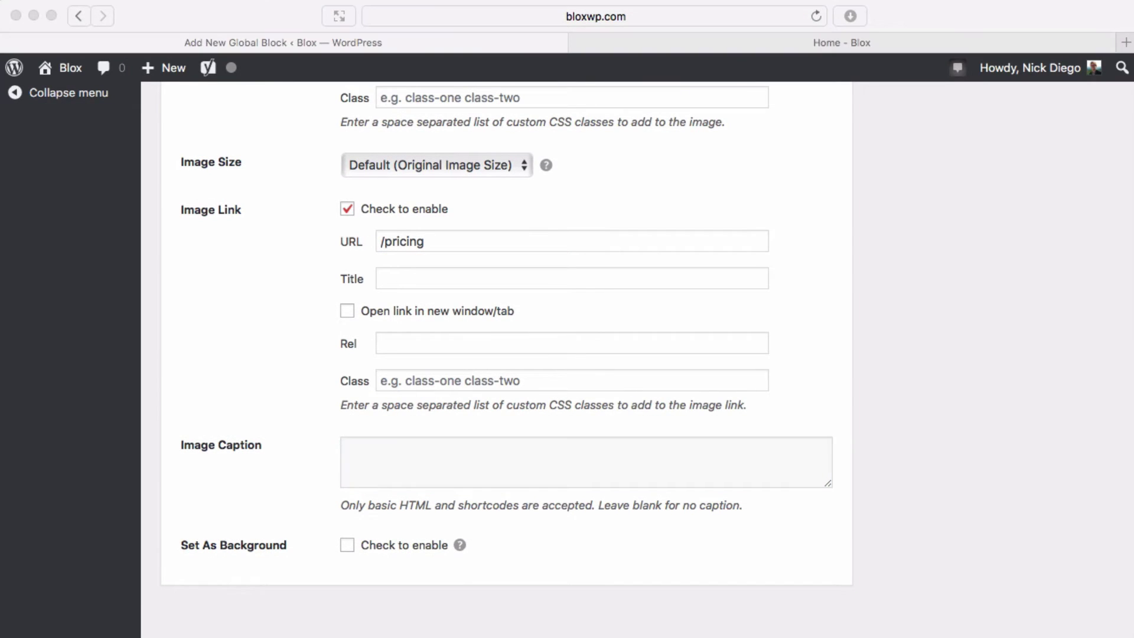
{"action": "left_click", "coordinate": [518, 467]}
{"action": "type", "text": "<h2>Unleash the power of your Genesis theme!</h1> <a class=\"button\" href=\"/pricing\">View Blox Pricing</a>"}
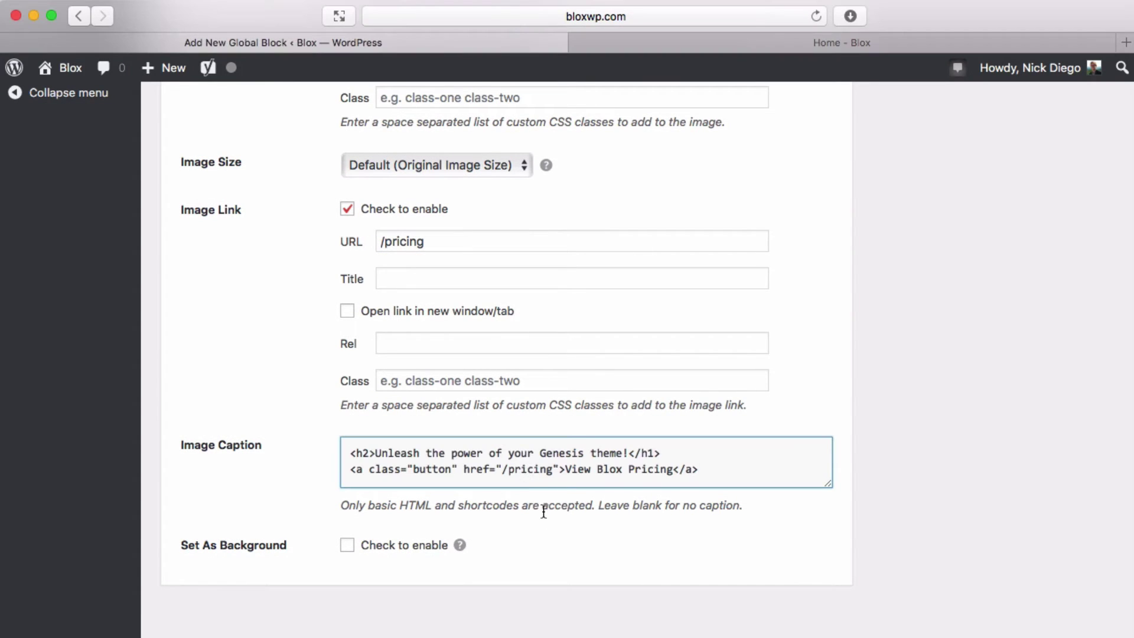
{"action": "scroll", "coordinate": [533, 524], "scroll_direction": "down", "scroll_amount": 1}
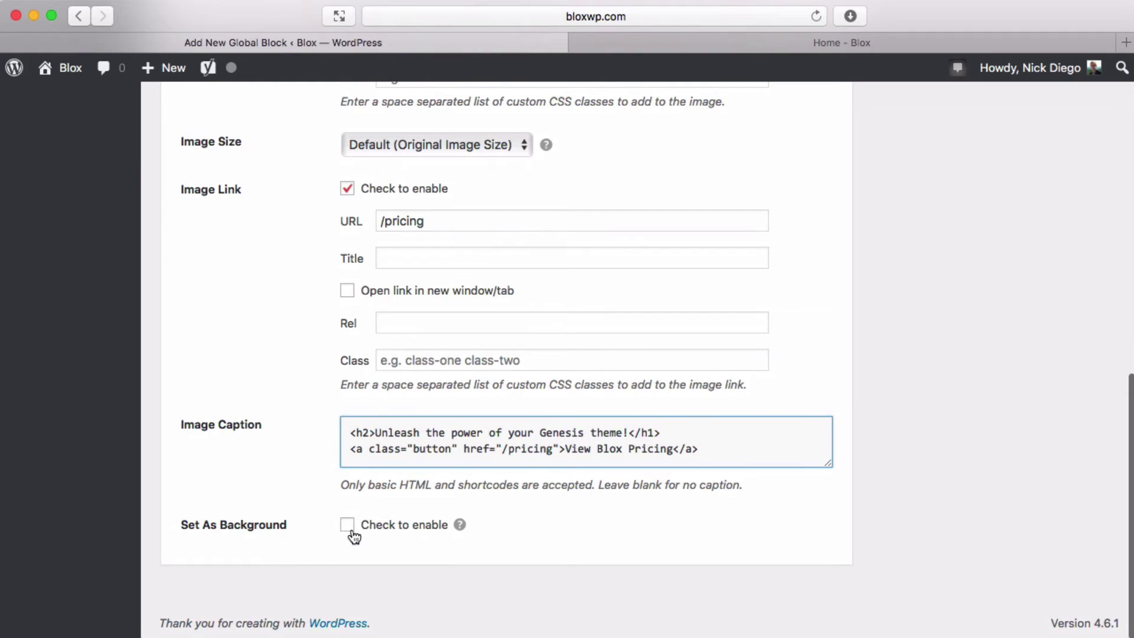
{"action": "scroll", "coordinate": [539, 506], "scroll_direction": "up", "scroll_amount": 10}
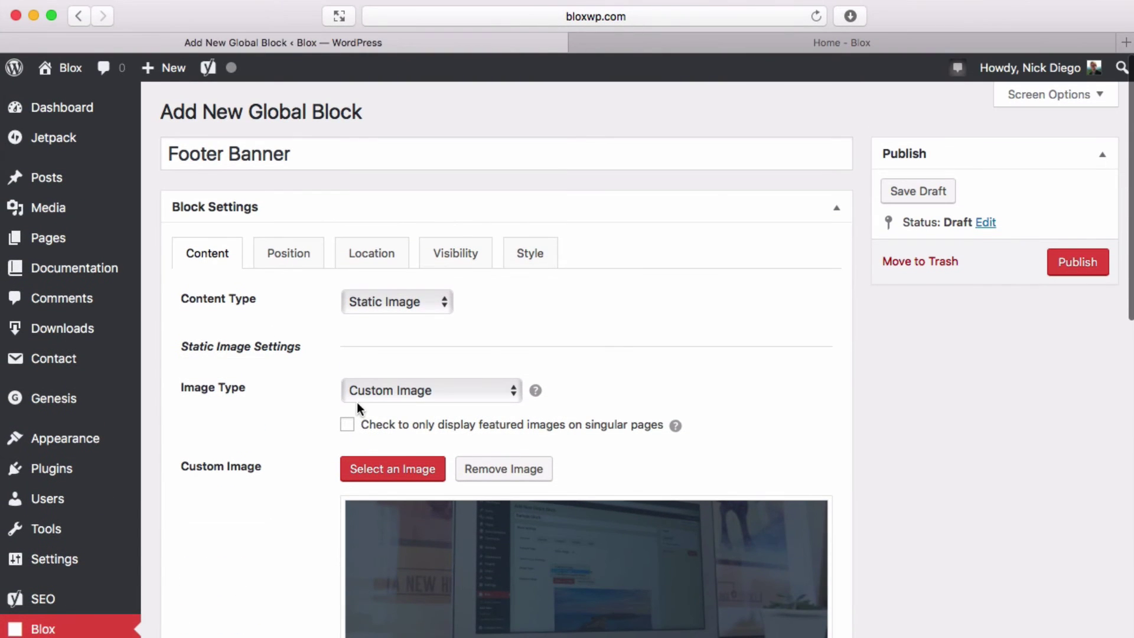
- Give the block a Custom position on genesis_before_footer and change its priority from 15 to 5
{"action": "left_click", "coordinate": [295, 256]}
{"action": "left_click", "coordinate": [393, 292]}
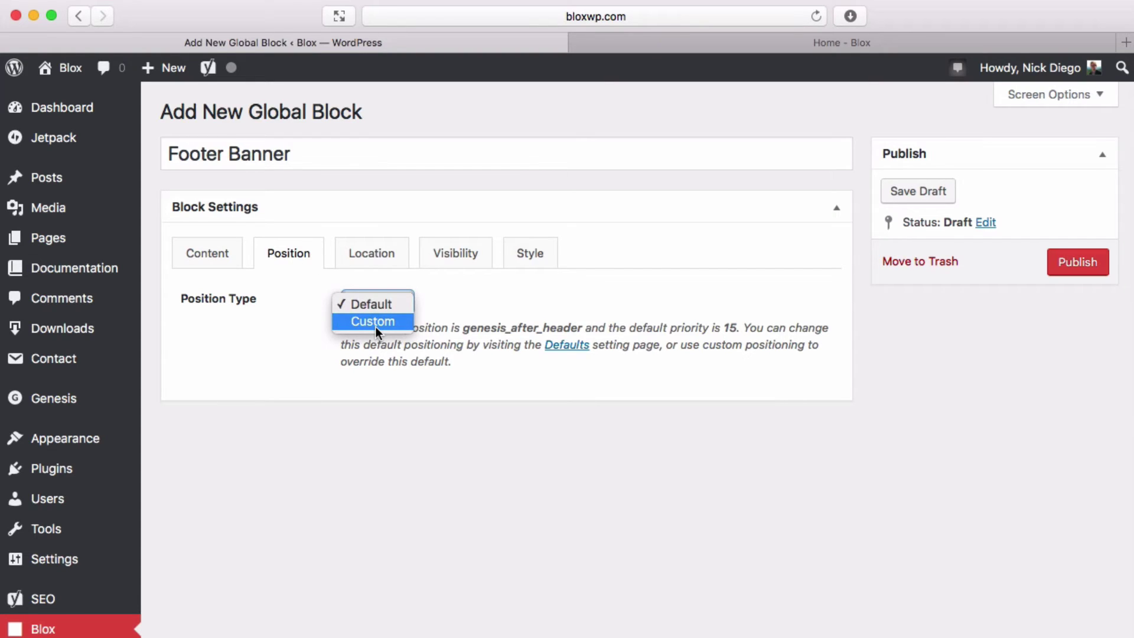
{"action": "left_click", "coordinate": [376, 327]}
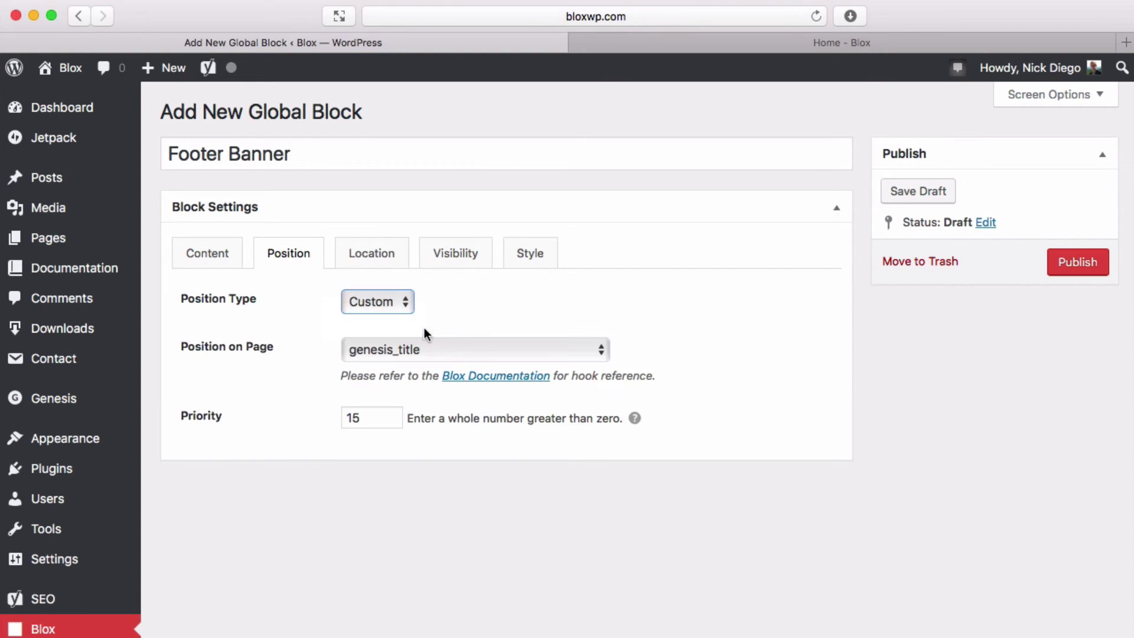
{"action": "left_click", "coordinate": [451, 353]}
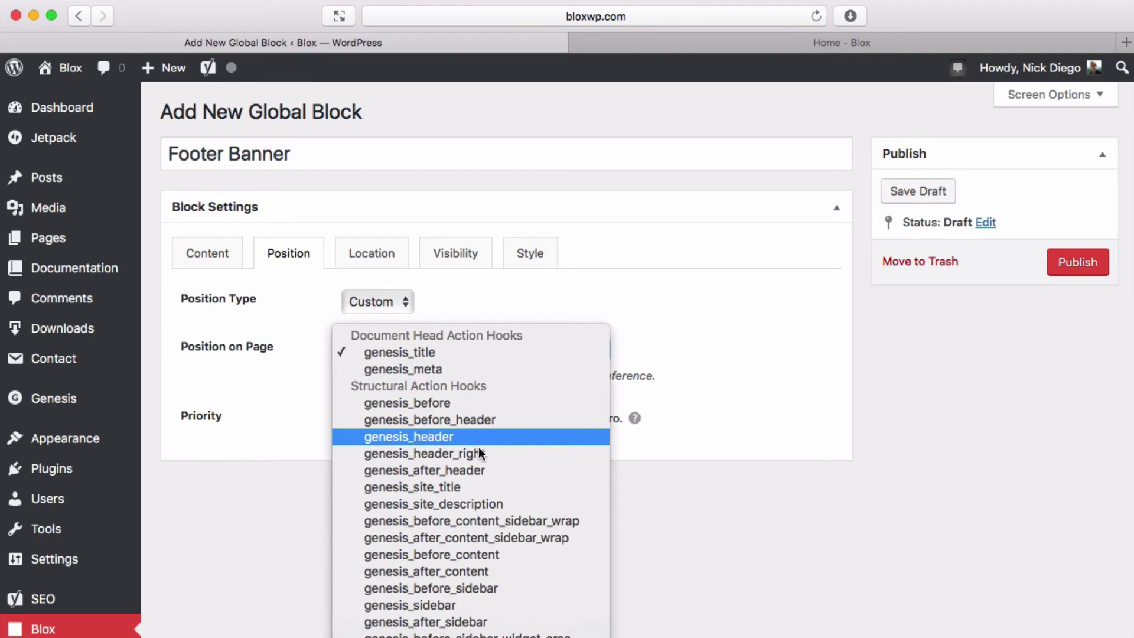
{"action": "scroll", "coordinate": [480, 463], "scroll_direction": "down", "scroll_amount": 3}
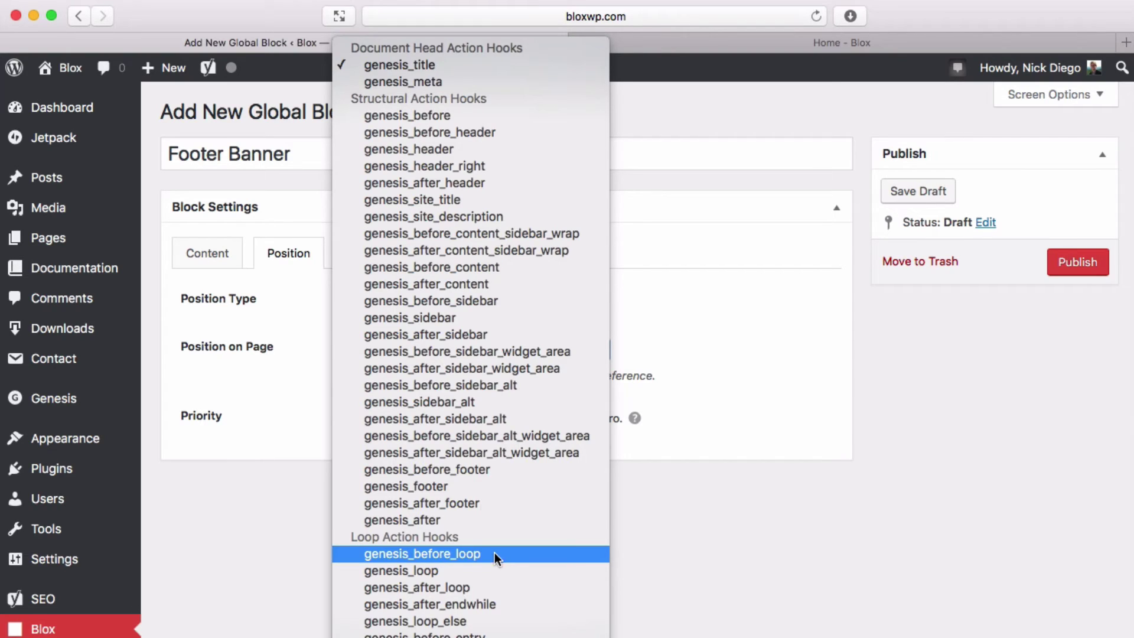
{"action": "left_click", "coordinate": [475, 473]}
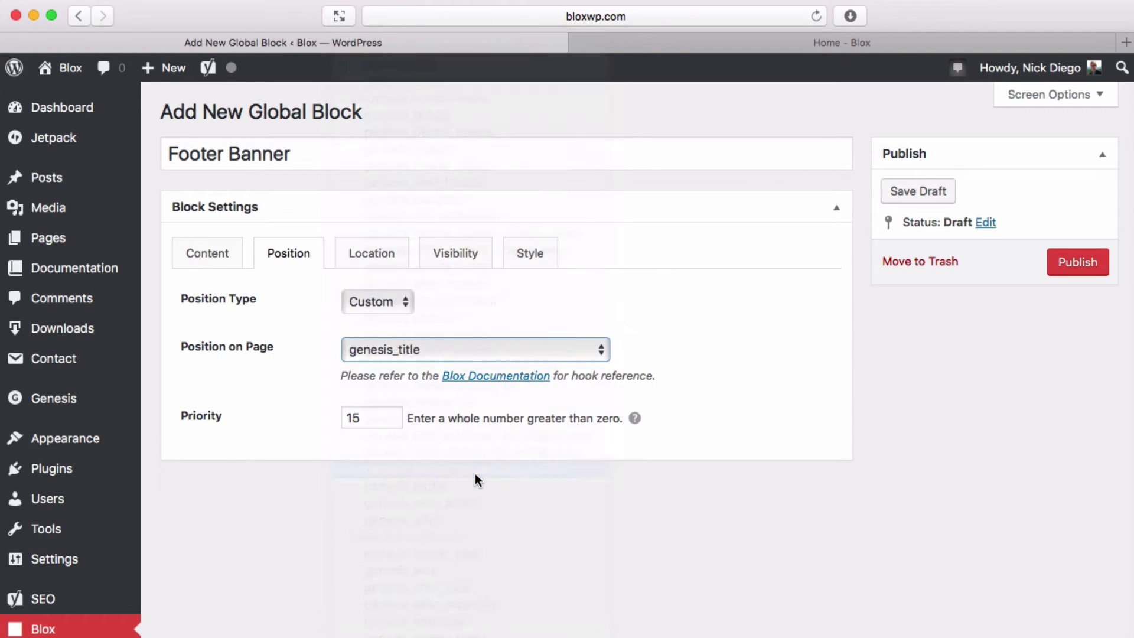
{"action": "left_click", "coordinate": [355, 421]}
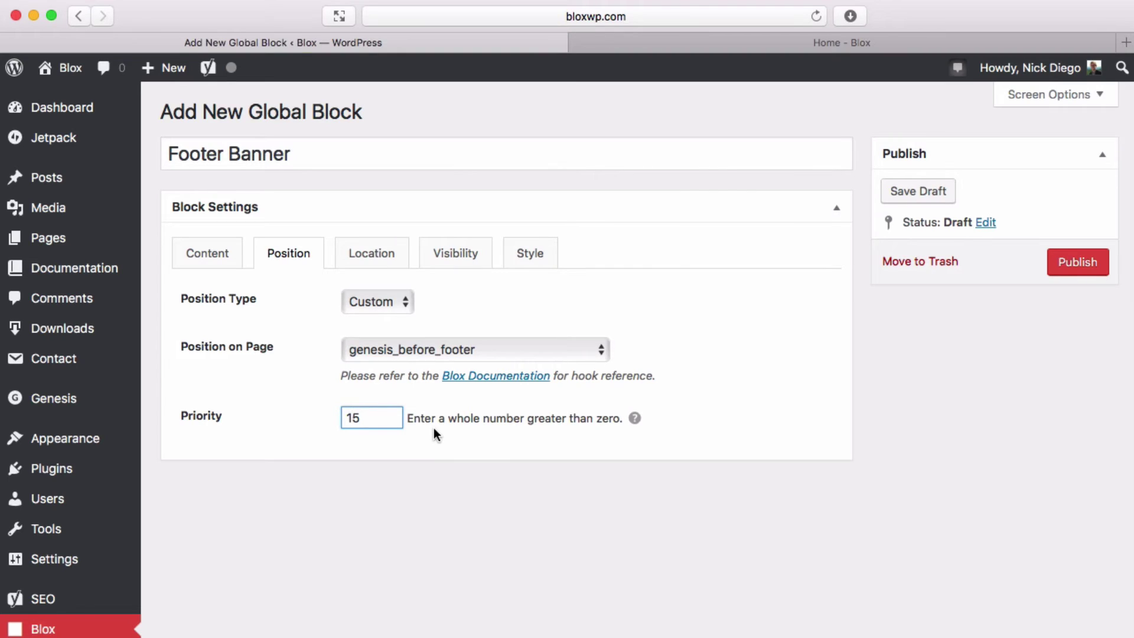
{"action": "key", "text": "BackSpace"}
- Set the block location to Show on Selected
{"action": "left_click", "coordinate": [369, 270]}
{"action": "left_click", "coordinate": [378, 302]}
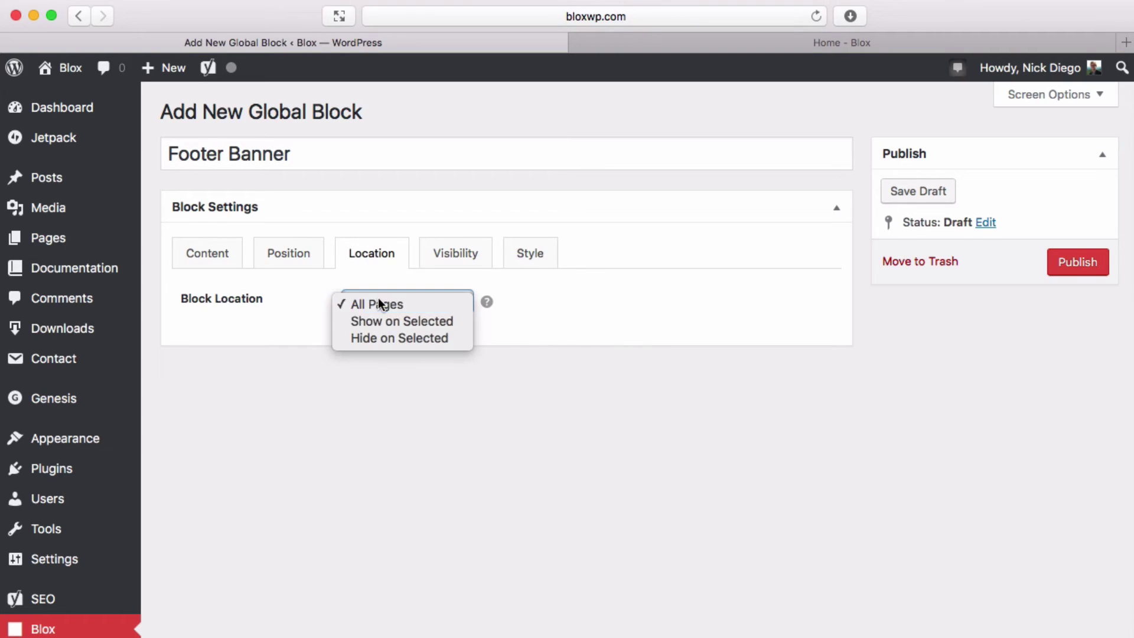
{"action": "left_click", "coordinate": [387, 322]}
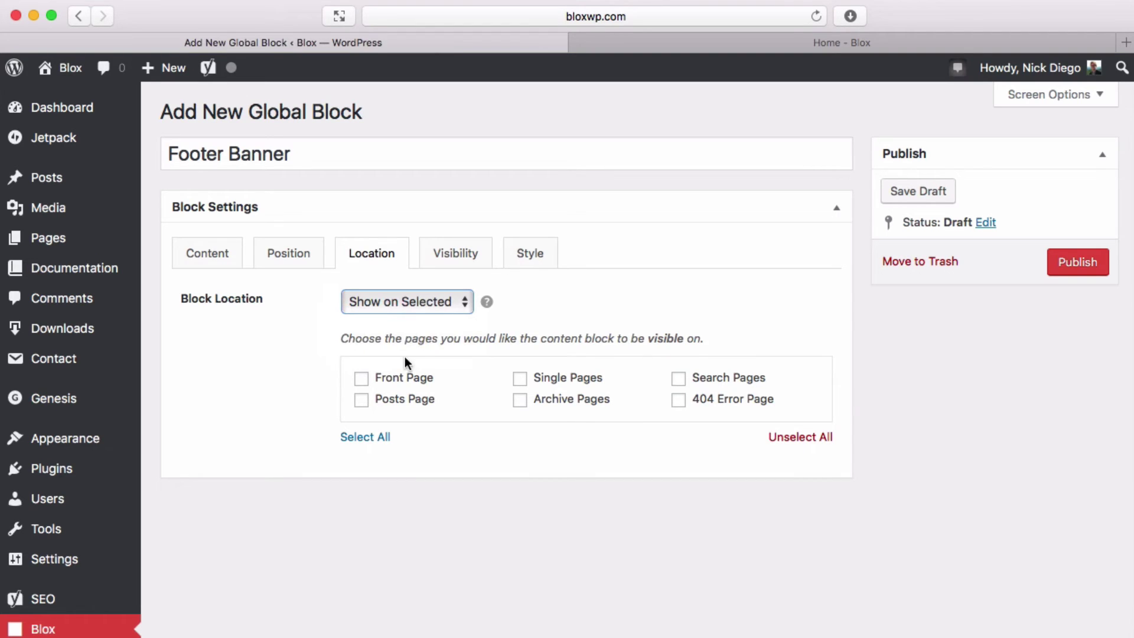
{"action": "left_click", "coordinate": [392, 302]}
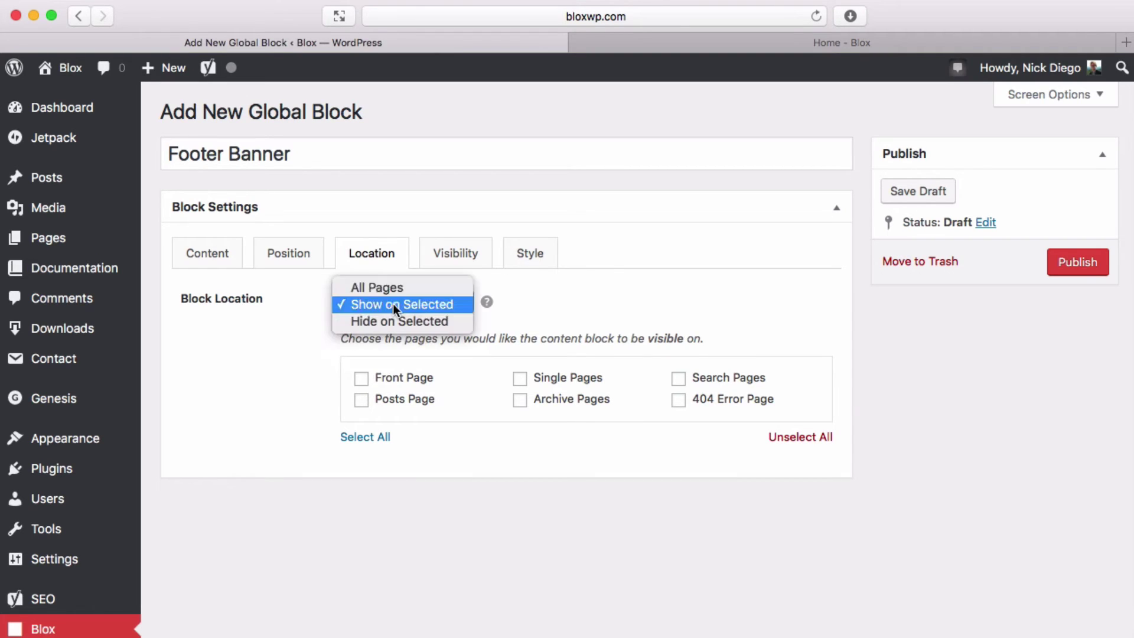
{"action": "left_click", "coordinate": [394, 309]}
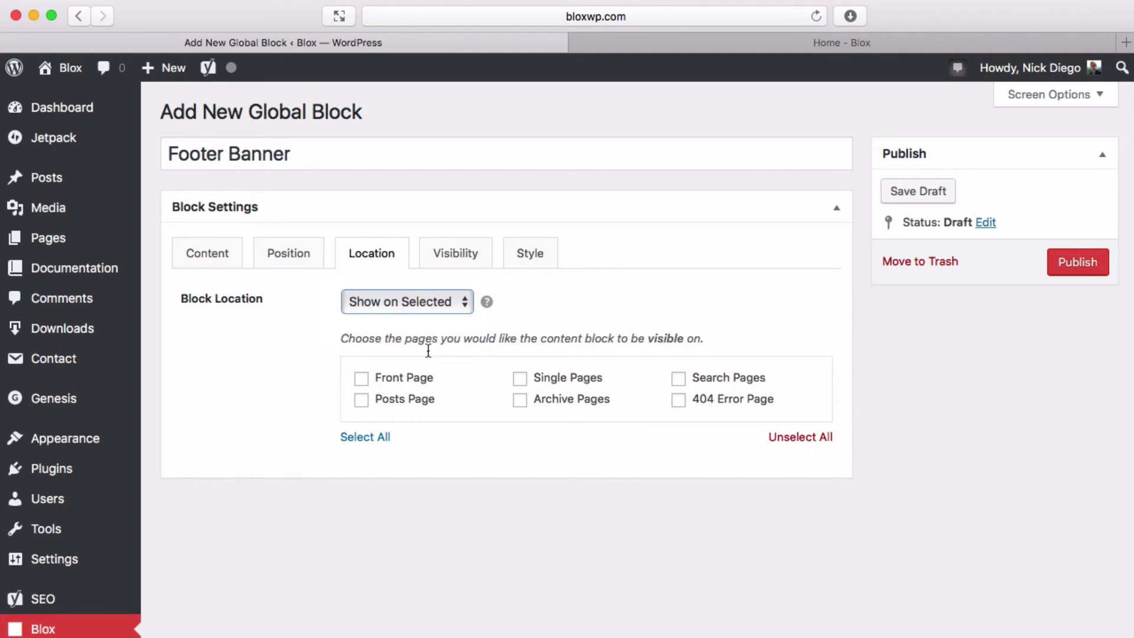
- Tick Front Page, Posts Page, 404 Error Page, Search, Archive and Single Pages
{"action": "left_click", "coordinate": [362, 381]}
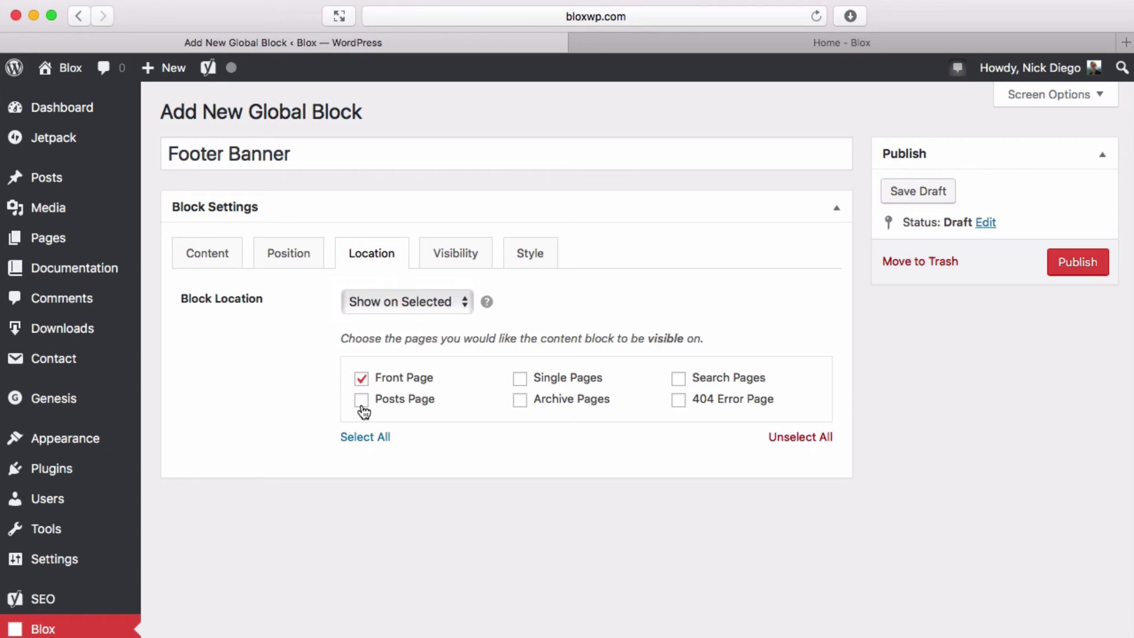
{"action": "left_click", "coordinate": [362, 407]}
{"action": "left_click", "coordinate": [679, 400]}
{"action": "left_click", "coordinate": [679, 379]}
{"action": "left_click", "coordinate": [520, 400]}
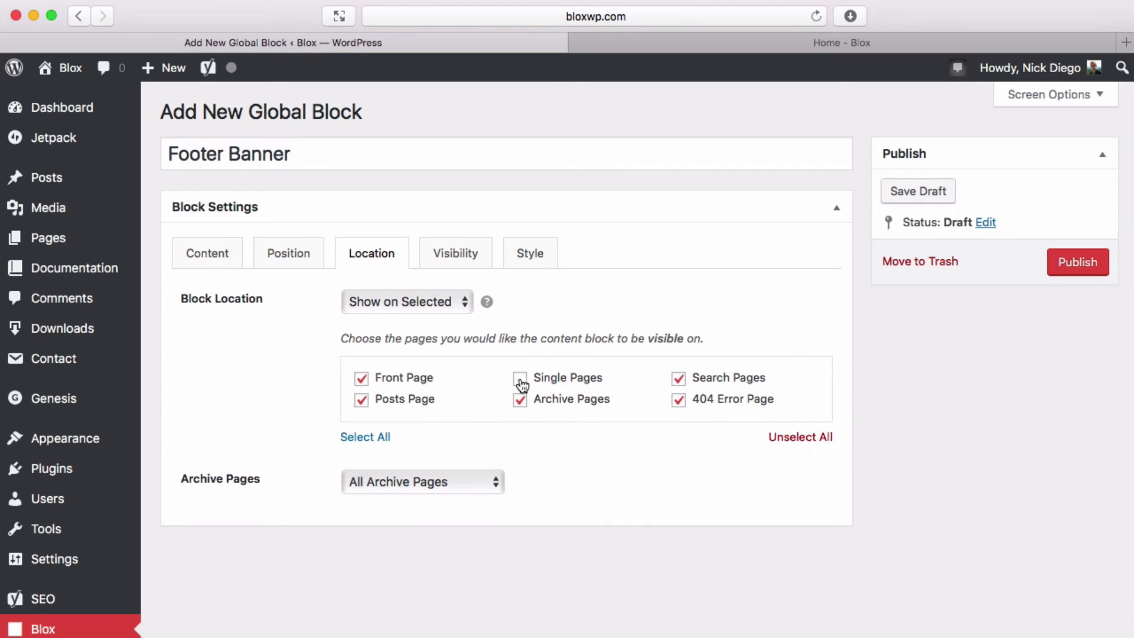
{"action": "left_click", "coordinate": [519, 378]}
{"action": "scroll", "coordinate": [570, 446], "scroll_direction": "down", "scroll_amount": 1}
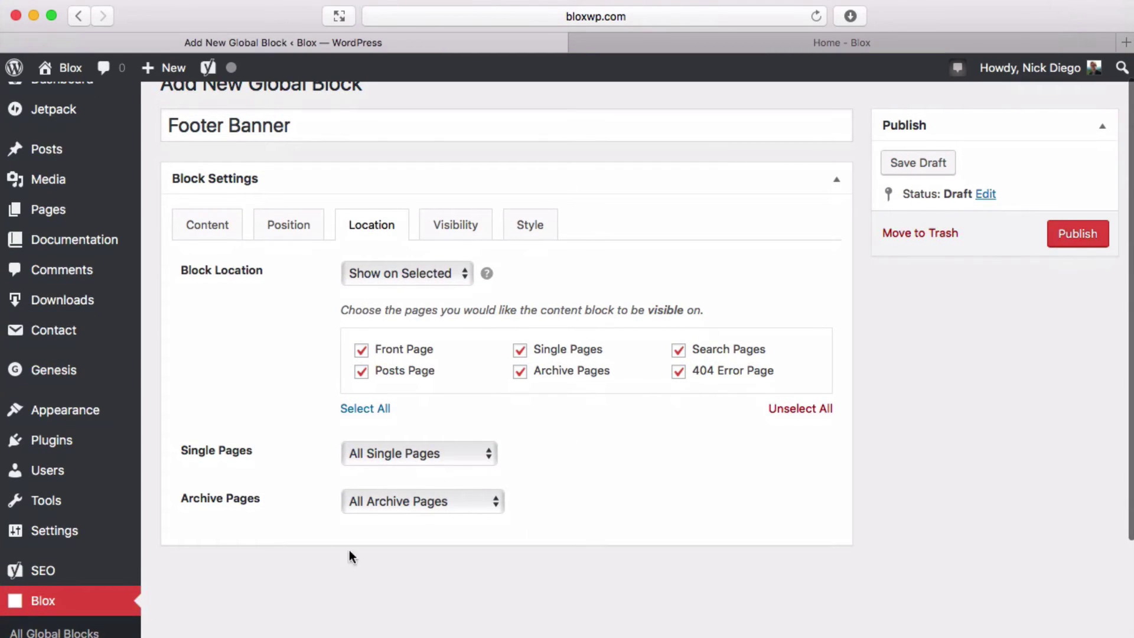
- Limit Single Pages to Selected Single Pages covering Posts, Downloads and Pages
{"action": "left_click", "coordinate": [425, 459]}
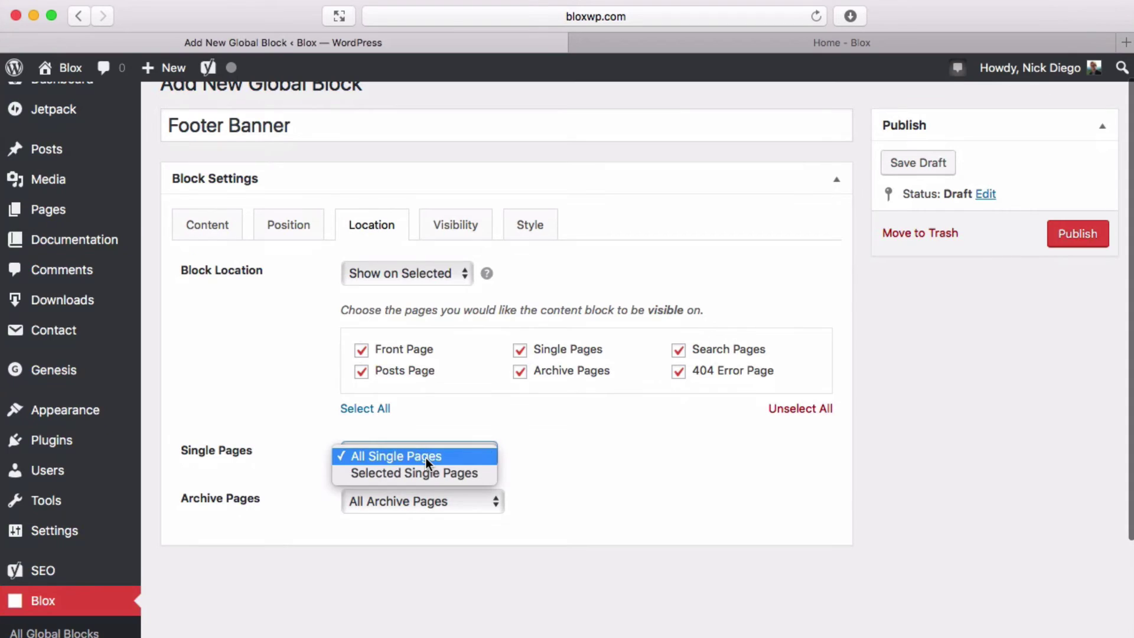
{"action": "left_click", "coordinate": [426, 472]}
{"action": "scroll", "coordinate": [596, 446], "scroll_direction": "down", "scroll_amount": 3}
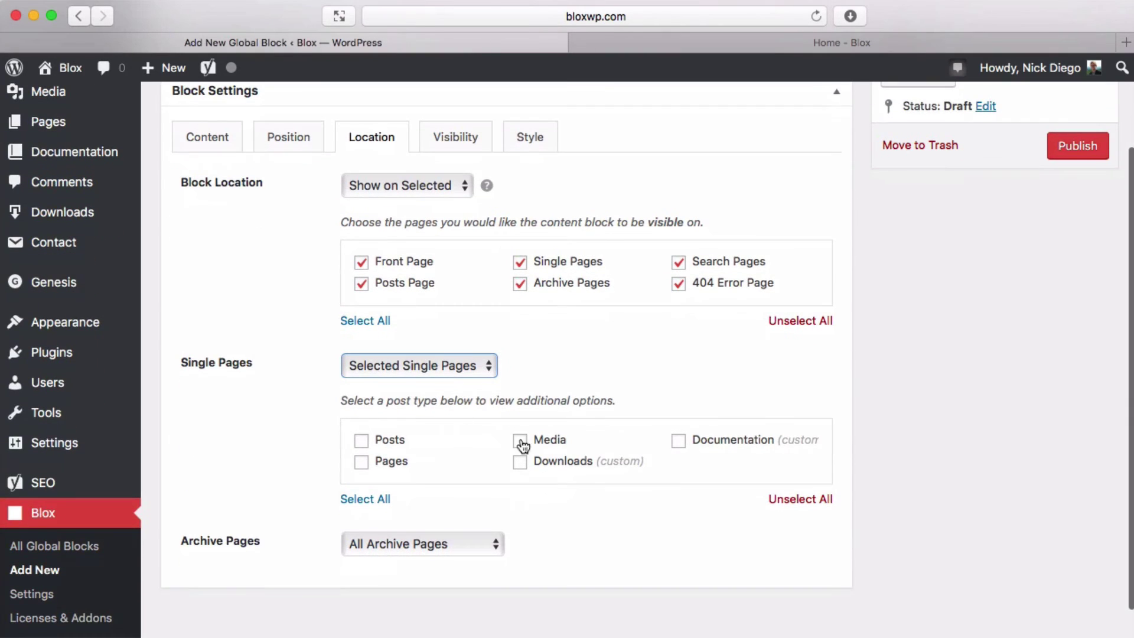
{"action": "left_click", "coordinate": [361, 444]}
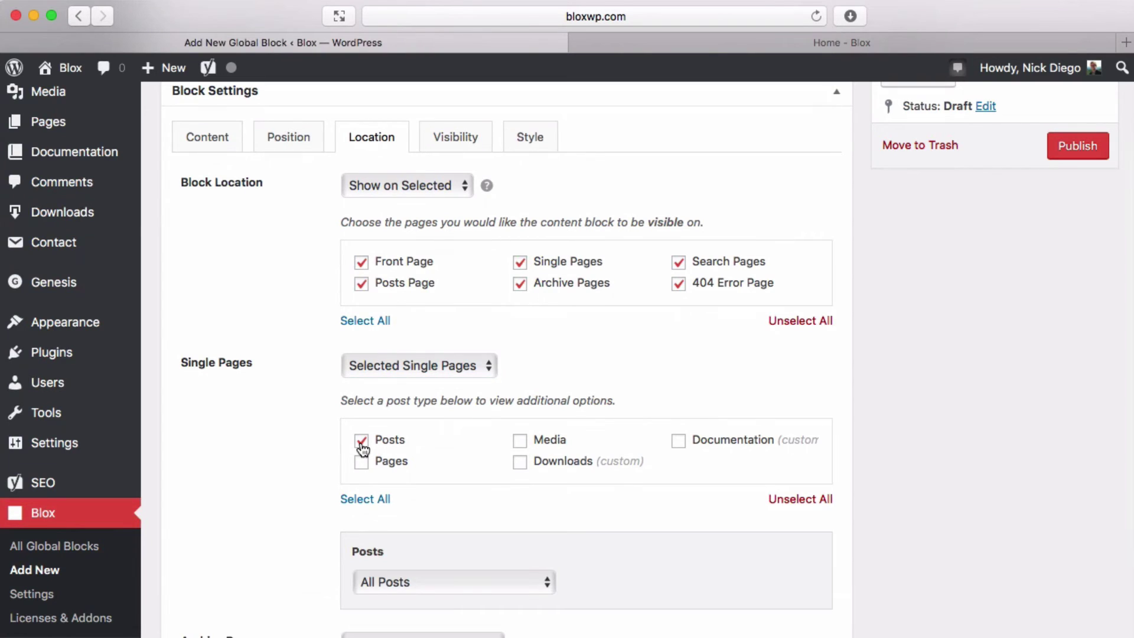
{"action": "left_click", "coordinate": [518, 466]}
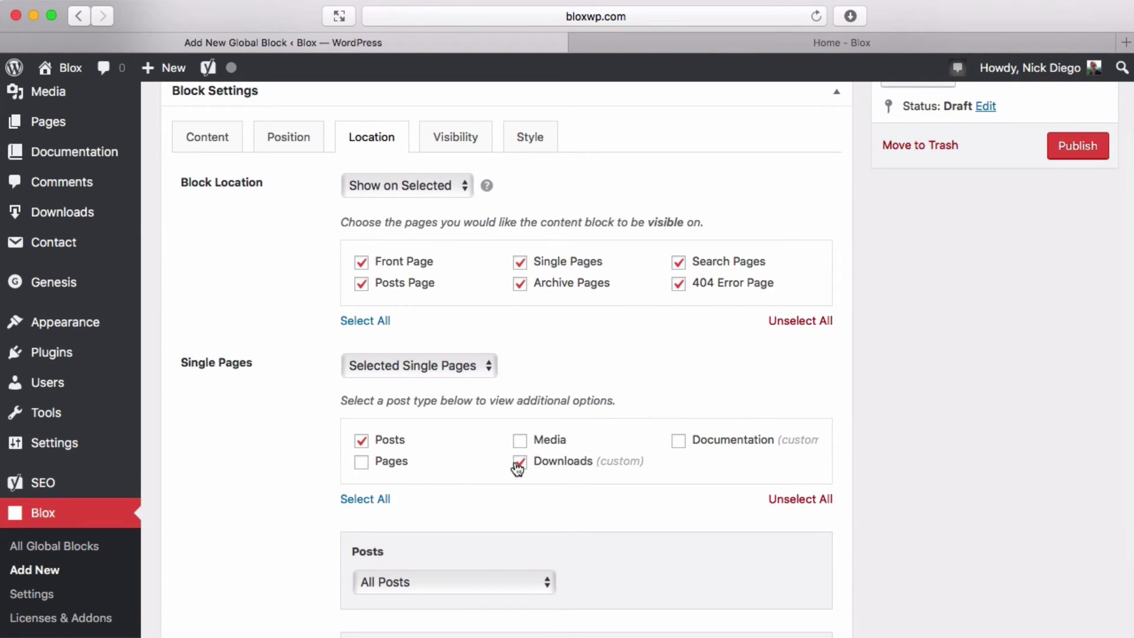
{"action": "scroll", "coordinate": [512, 485], "scroll_direction": "down", "scroll_amount": 2}
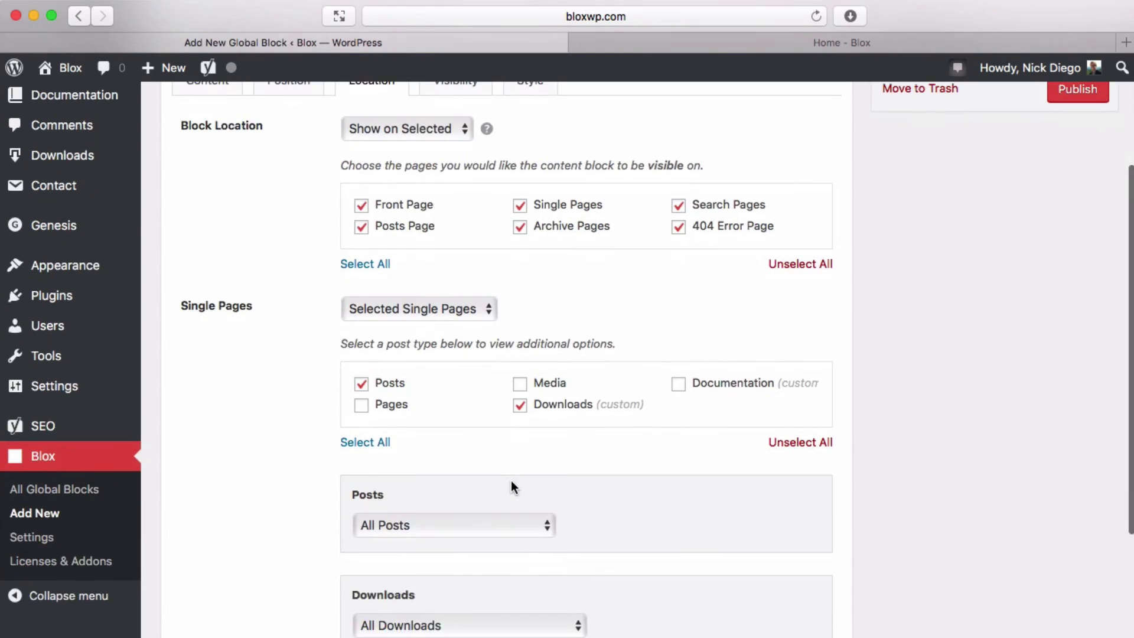
{"action": "scroll", "coordinate": [512, 481], "scroll_direction": "down", "scroll_amount": 2}
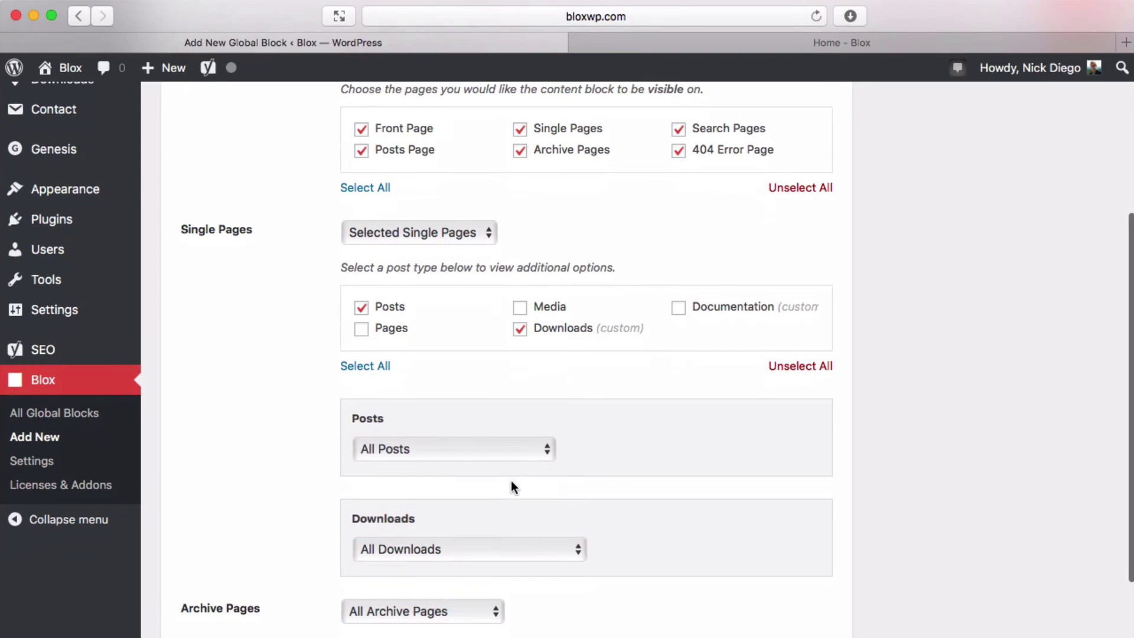
{"action": "left_click", "coordinate": [361, 331]}
{"action": "scroll", "coordinate": [568, 424], "scroll_direction": "down", "scroll_amount": 2}
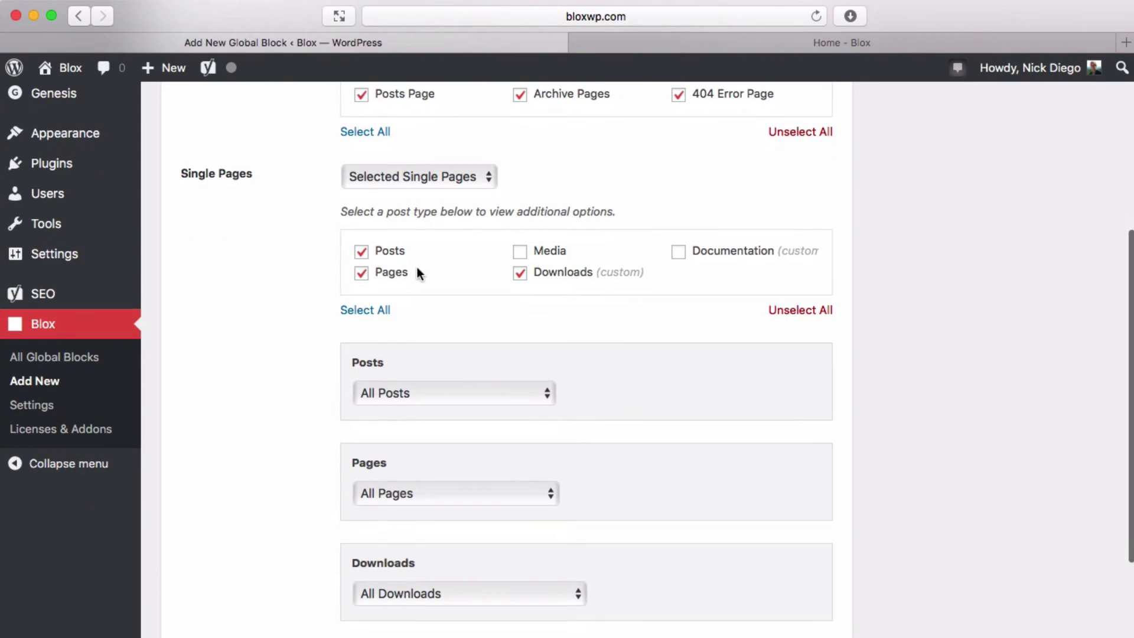
{"action": "scroll", "coordinate": [601, 484], "scroll_direction": "down", "scroll_amount": 3}
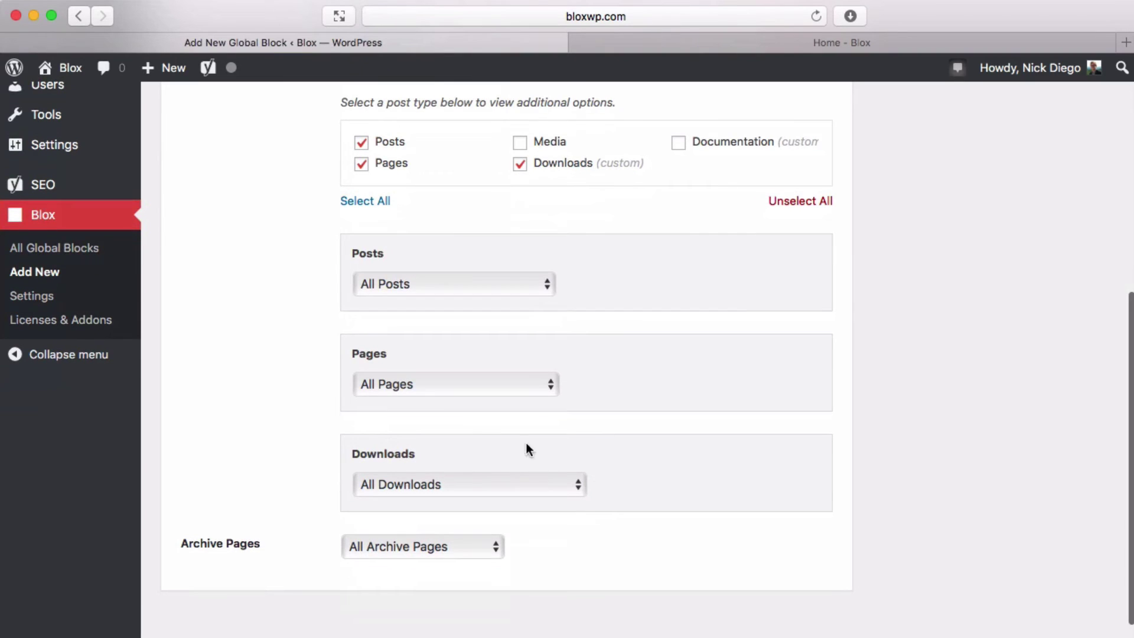
- Restrict Pages to Add-ons with its Widgets, Scheduler and Sandbox subpages, plus Features, Home, Plans & Pricing and Screenshots
{"action": "left_click", "coordinate": [397, 384]}
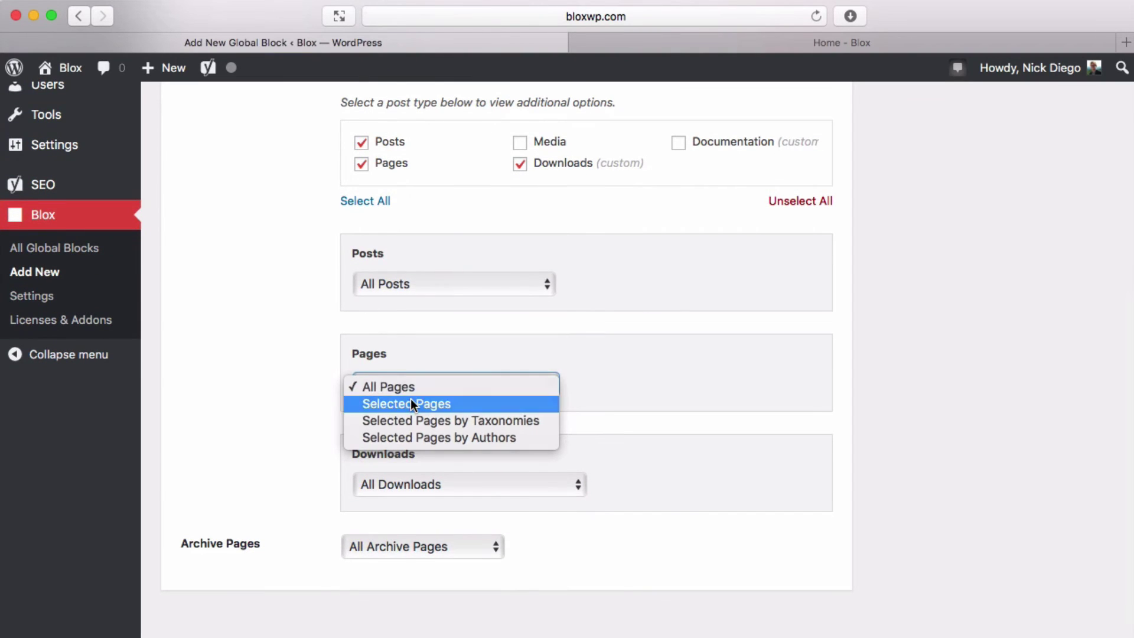
{"action": "left_click", "coordinate": [410, 401]}
{"action": "scroll", "coordinate": [642, 440], "scroll_direction": "down", "scroll_amount": 3}
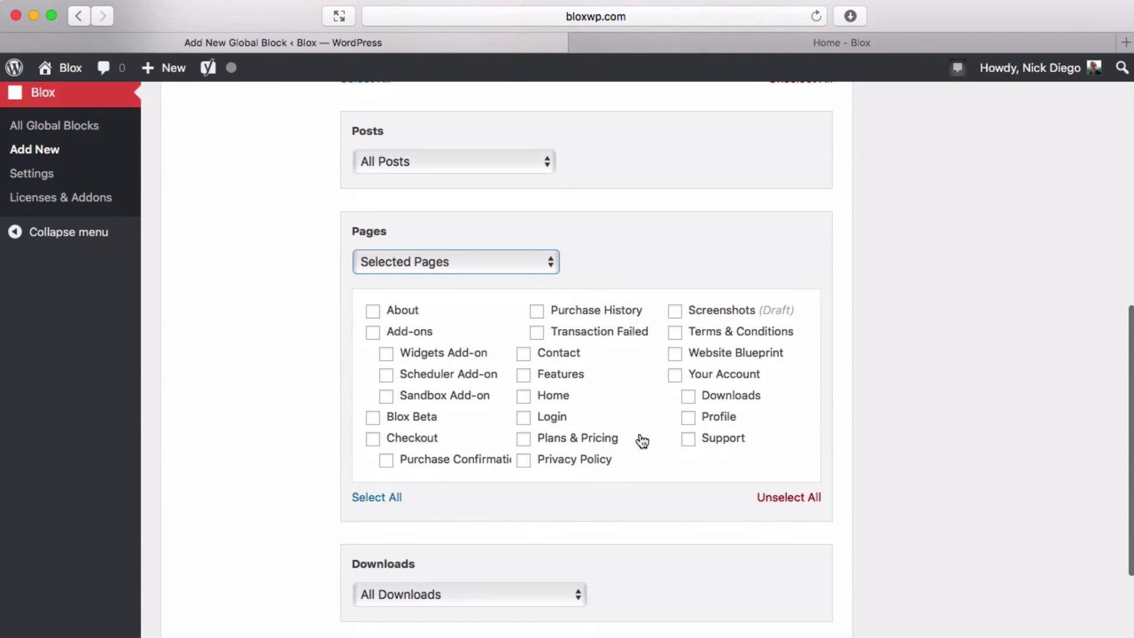
{"action": "left_click", "coordinate": [373, 335]}
{"action": "left_click", "coordinate": [386, 354]}
{"action": "left_click", "coordinate": [386, 375]}
{"action": "left_click", "coordinate": [385, 396]}
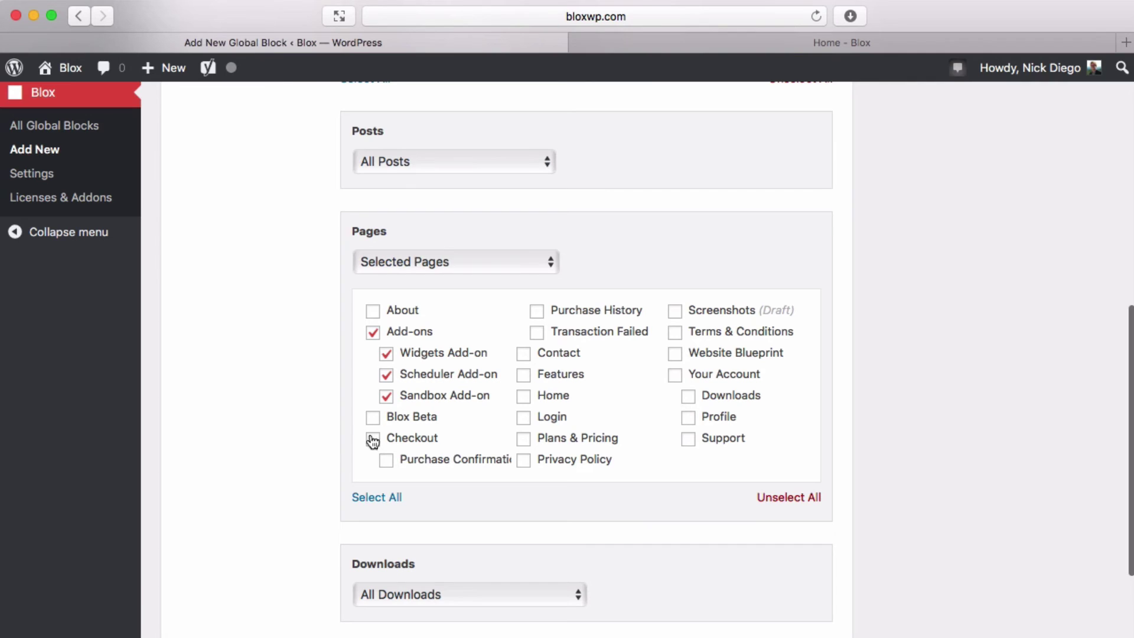
{"action": "left_click", "coordinate": [523, 375]}
{"action": "left_click", "coordinate": [524, 395]}
{"action": "left_click", "coordinate": [523, 439]}
{"action": "left_click", "coordinate": [675, 311]}
{"action": "scroll", "coordinate": [709, 534], "scroll_direction": "down", "scroll_amount": 3}
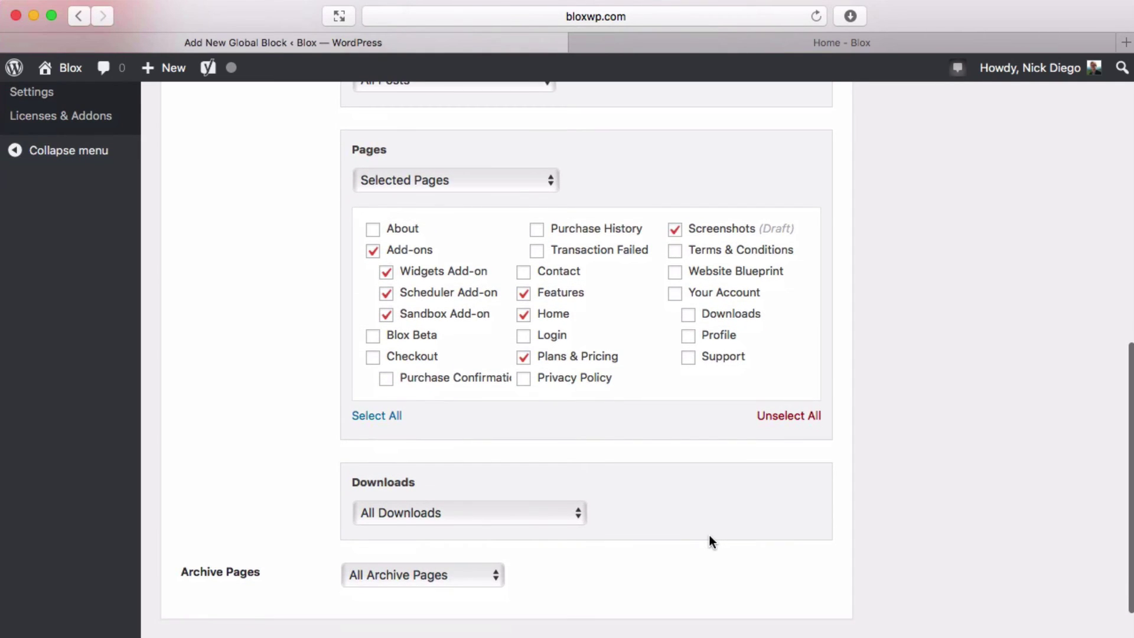
{"action": "scroll", "coordinate": [709, 535], "scroll_direction": "up", "scroll_amount": 2}
{"action": "scroll", "coordinate": [709, 534], "scroll_direction": "up", "scroll_amount": 10}
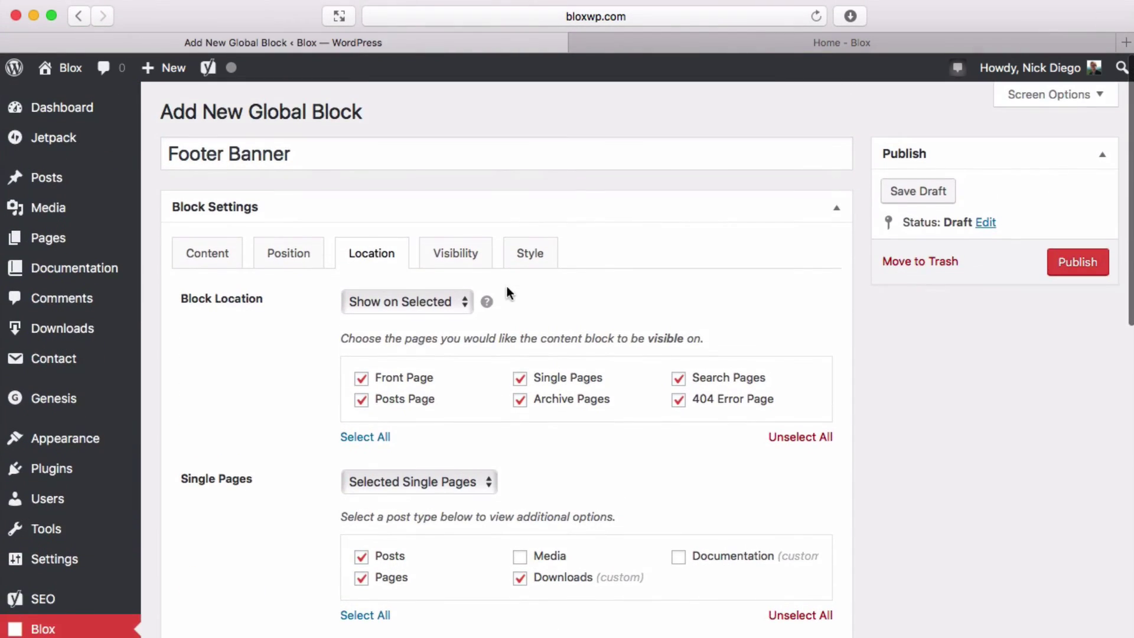
- Review the Visibility by Role options and leave them on Visible to All
{"action": "left_click", "coordinate": [461, 260]}
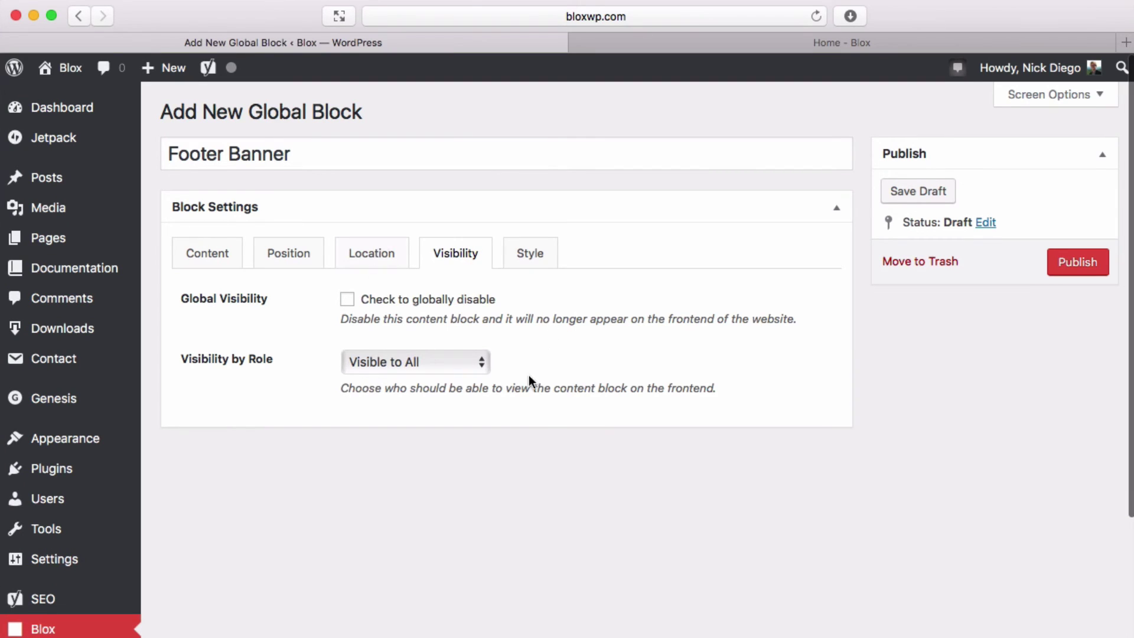
{"action": "left_click", "coordinate": [450, 364]}
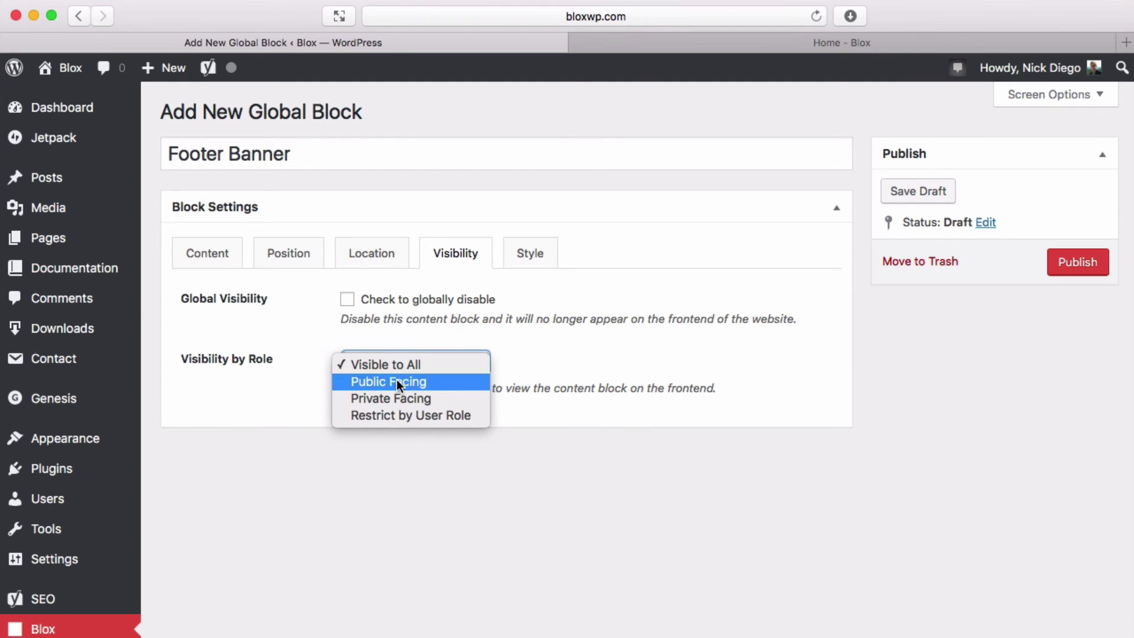
{"action": "left_click", "coordinate": [535, 354]}
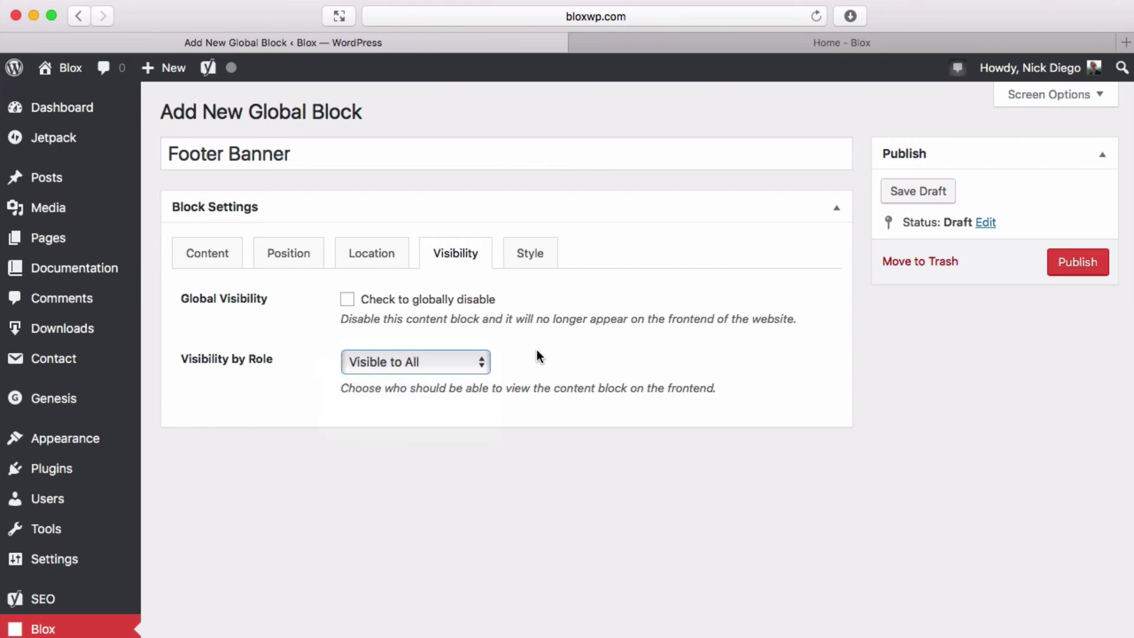
- Disable the default CSS and add the custom block class blox-cta
{"action": "left_click", "coordinate": [530, 261]}
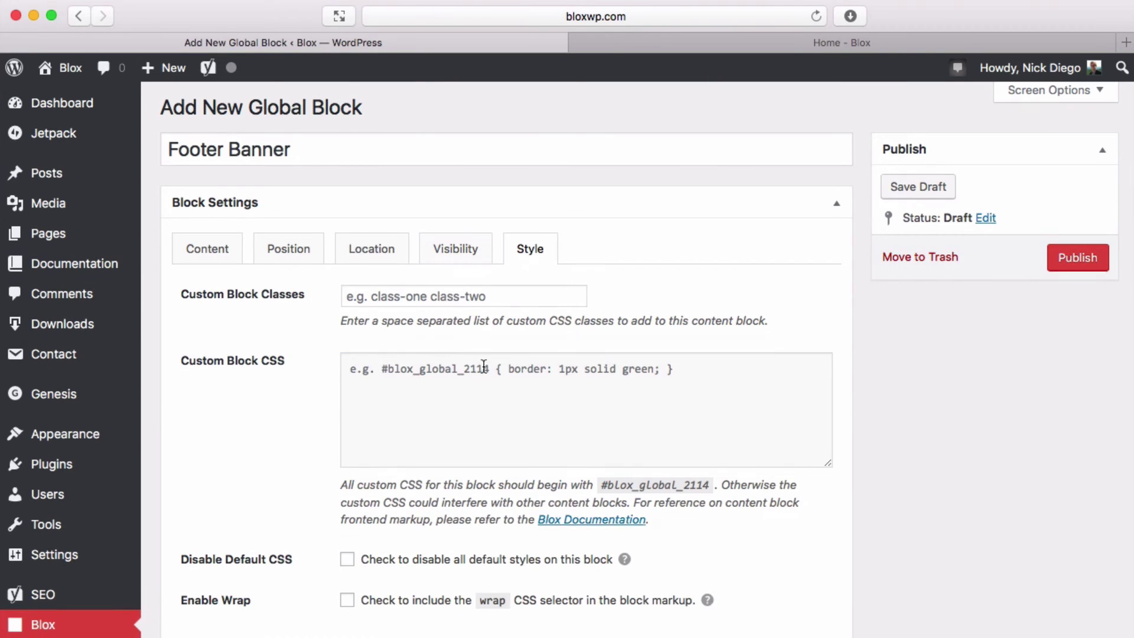
{"action": "scroll", "coordinate": [466, 360], "scroll_direction": "down", "scroll_amount": 1}
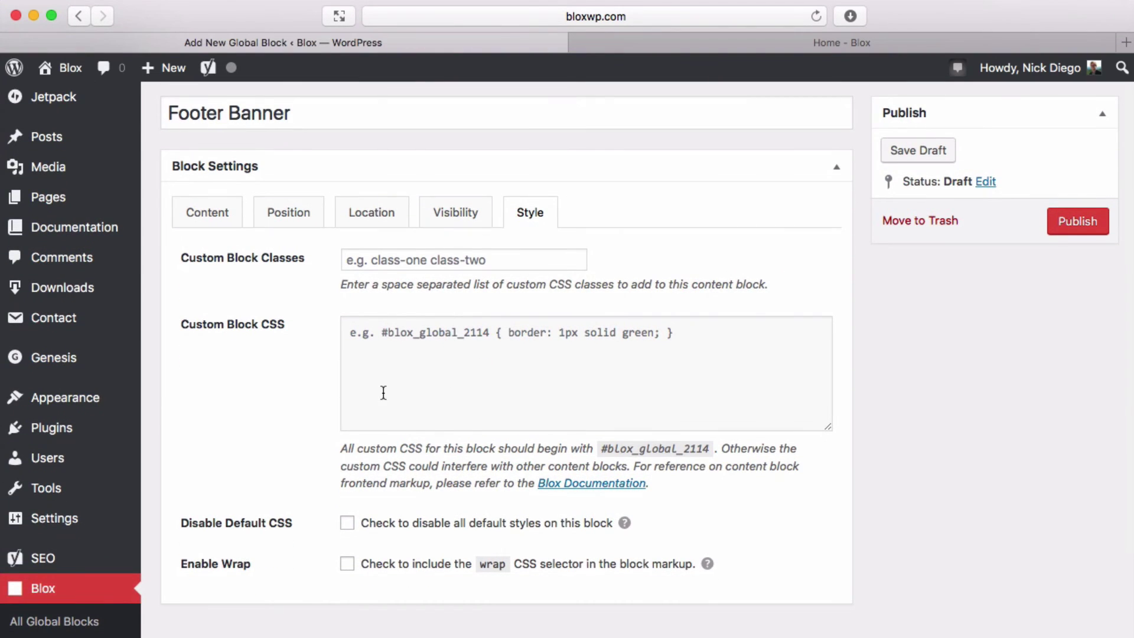
{"action": "left_click", "coordinate": [347, 524]}
{"action": "scroll", "coordinate": [466, 513], "scroll_direction": "up", "scroll_amount": 1}
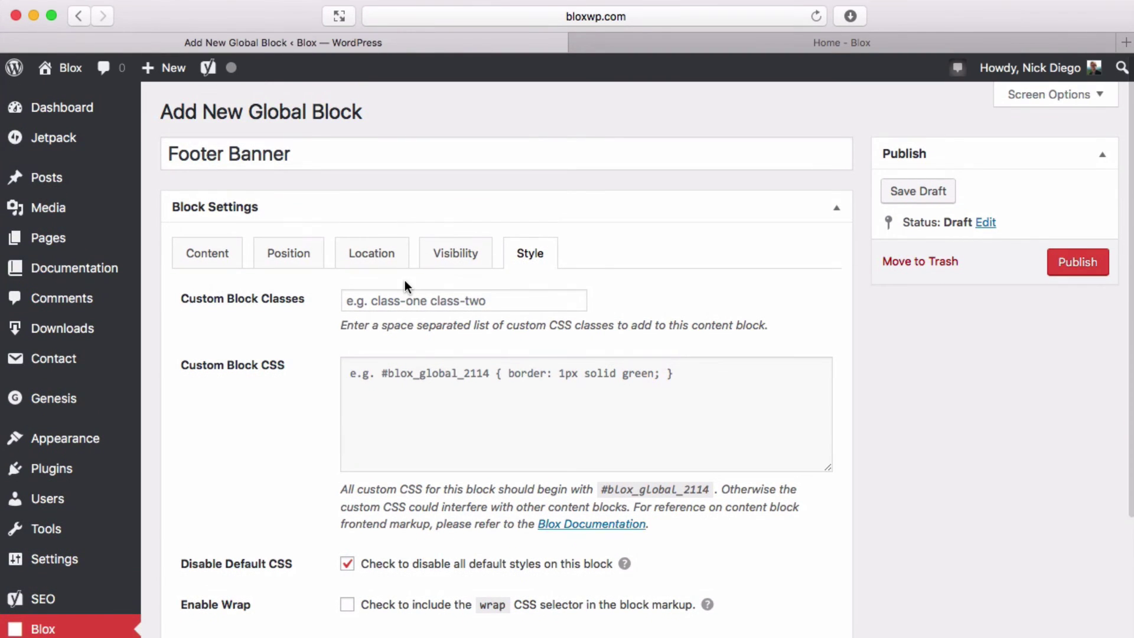
{"action": "left_click", "coordinate": [364, 305]}
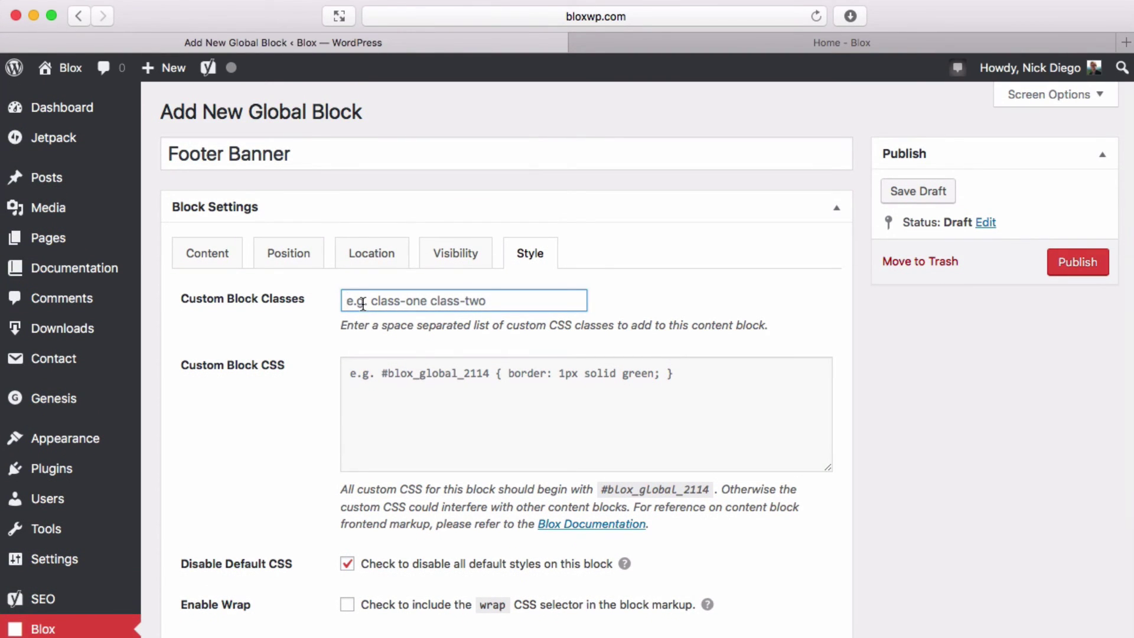
{"action": "type", "text": "blox-cta"}
{"action": "key", "text": "shift+Left"}
{"action": "key", "text": "shift+Left"}
{"action": "key", "text": "shift+Left"}
{"action": "type", "text": "cta"}
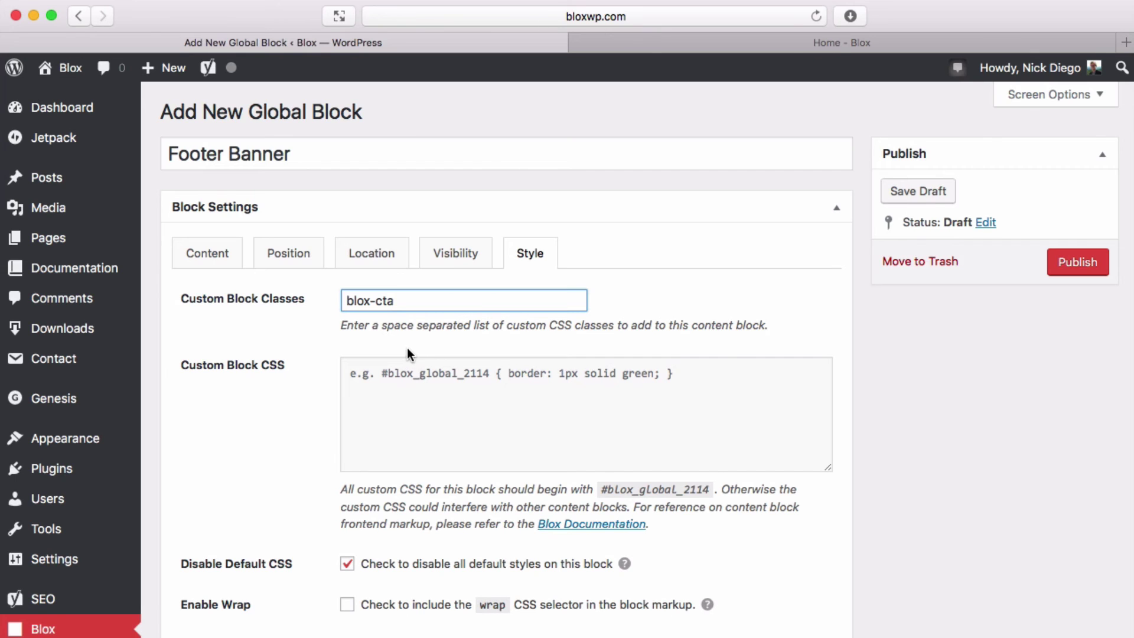
- Publish the Footer Banner global block
{"action": "scroll", "coordinate": [471, 342], "scroll_direction": "down", "scroll_amount": 1}
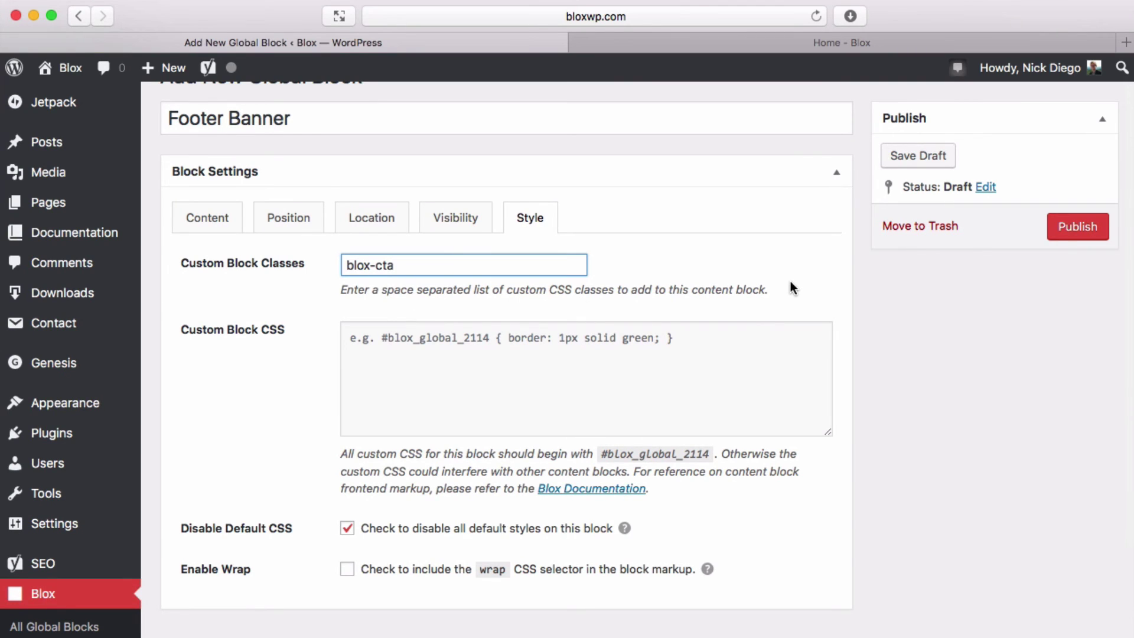
{"action": "scroll", "coordinate": [780, 282], "scroll_direction": "up", "scroll_amount": 1}
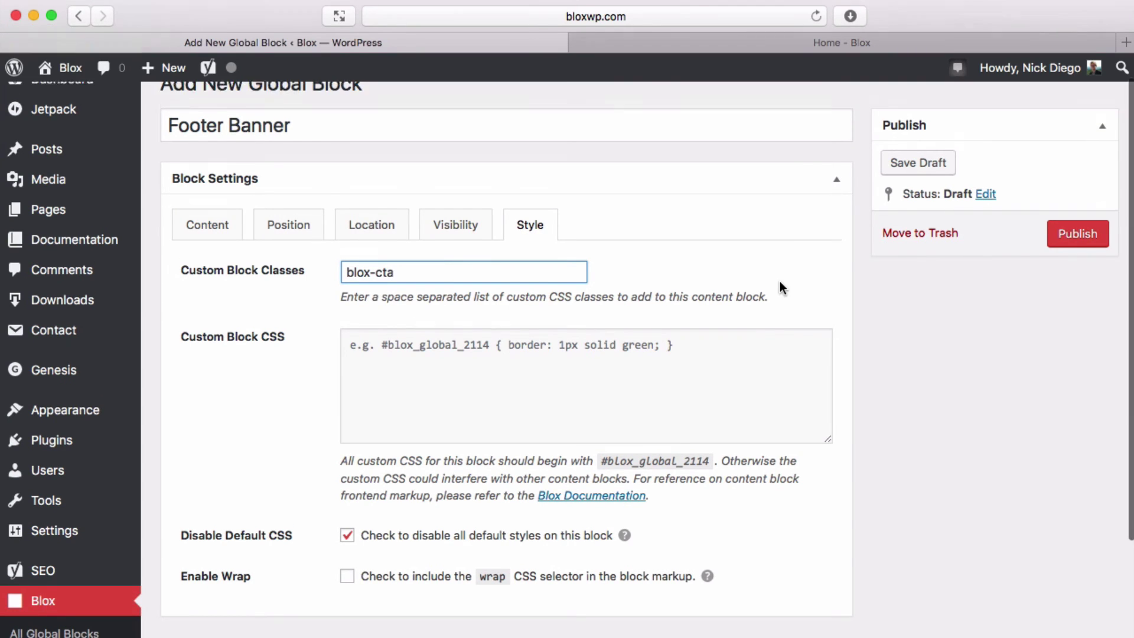
{"action": "scroll", "coordinate": [780, 282], "scroll_direction": "up", "scroll_amount": 2}
{"action": "left_click", "coordinate": [1047, 261]}
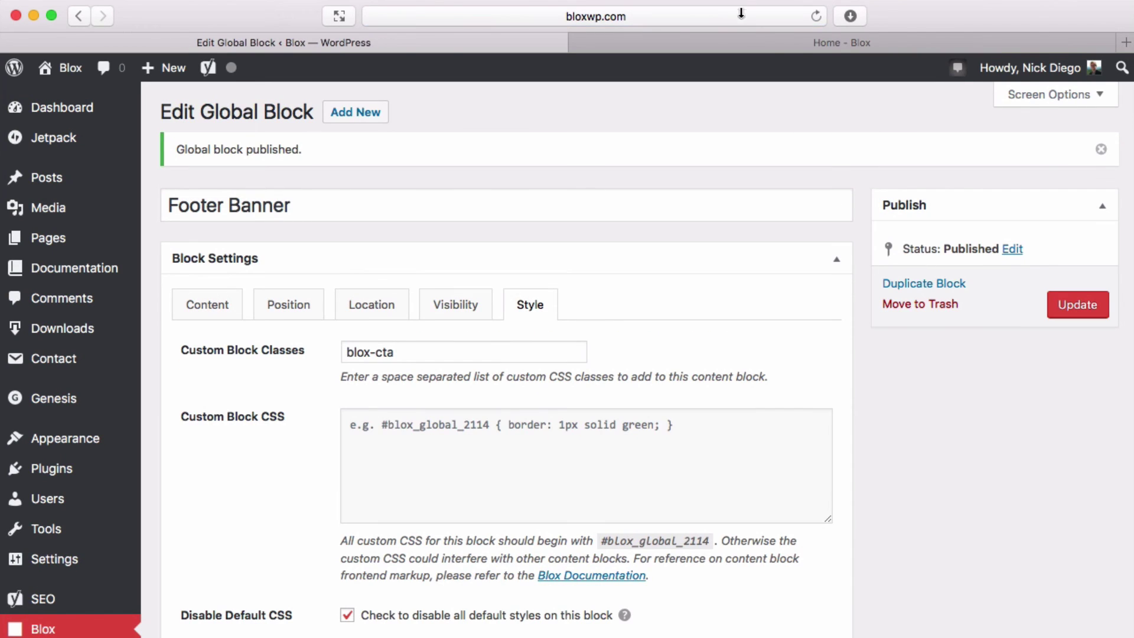
- Reload the Home - Blox tab and check that the banner with its View Blox Pricing button appears above the footer
{"action": "left_click", "coordinate": [770, 47]}
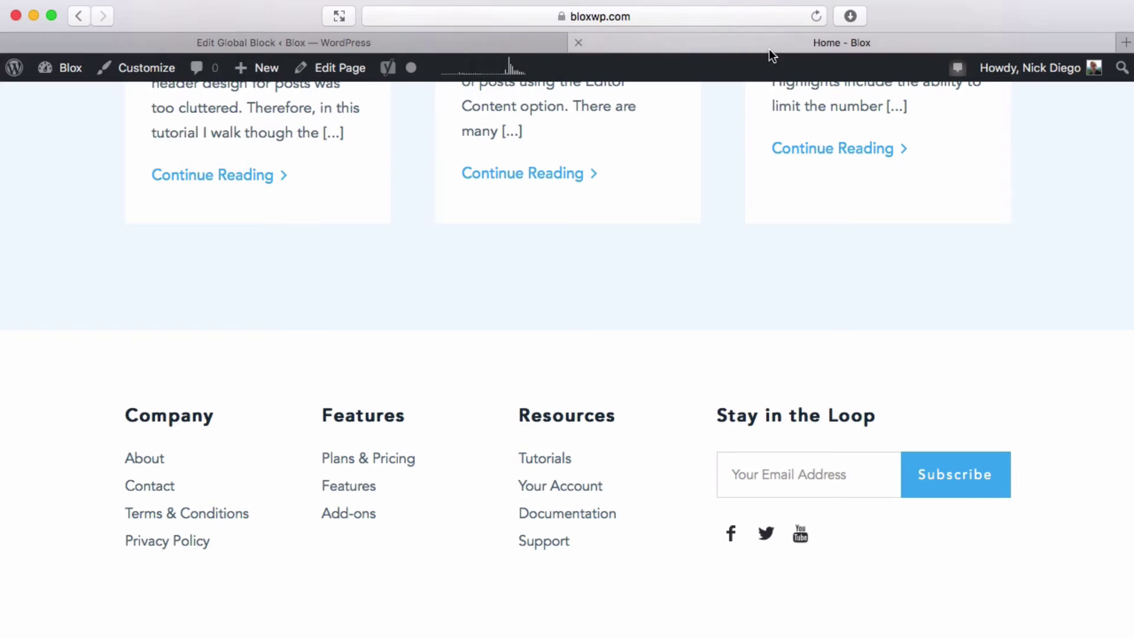
{"action": "left_click", "coordinate": [816, 19]}
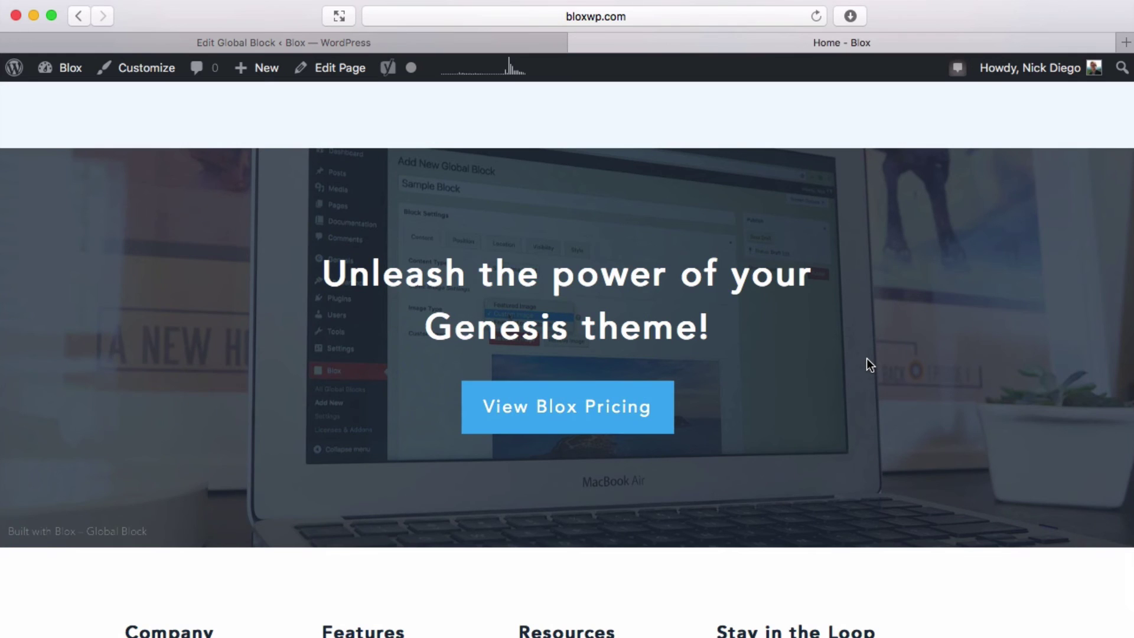
{"action": "scroll", "coordinate": [866, 358], "scroll_direction": "up", "scroll_amount": 1}
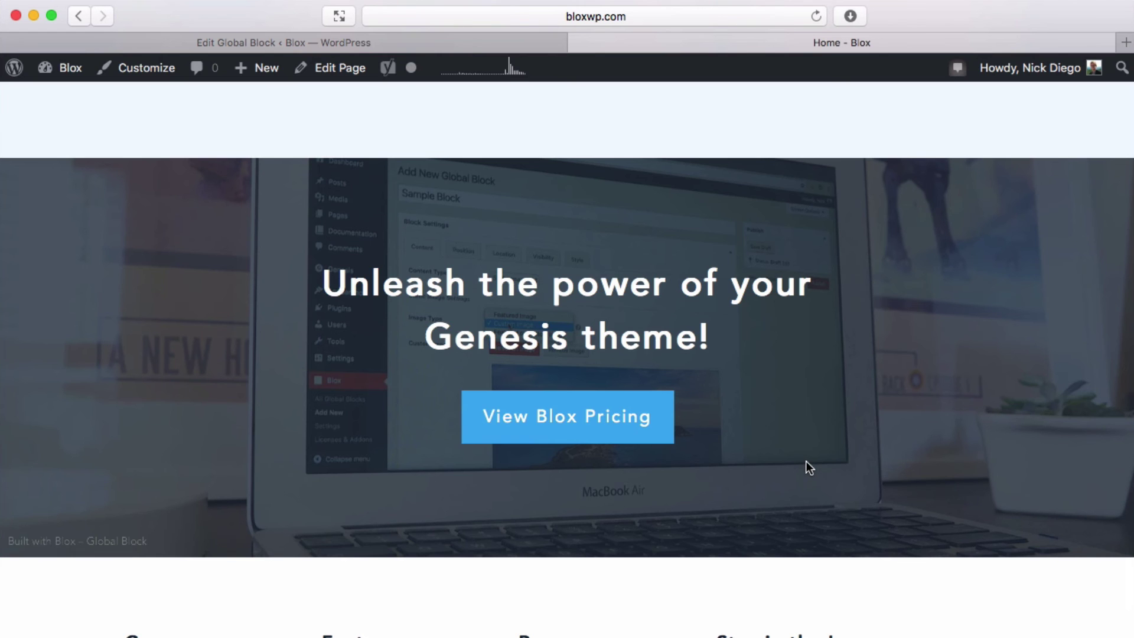
{"action": "scroll", "coordinate": [808, 467], "scroll_direction": "down", "scroll_amount": 5}
{"action": "scroll", "coordinate": [808, 467], "scroll_direction": "up", "scroll_amount": 3}
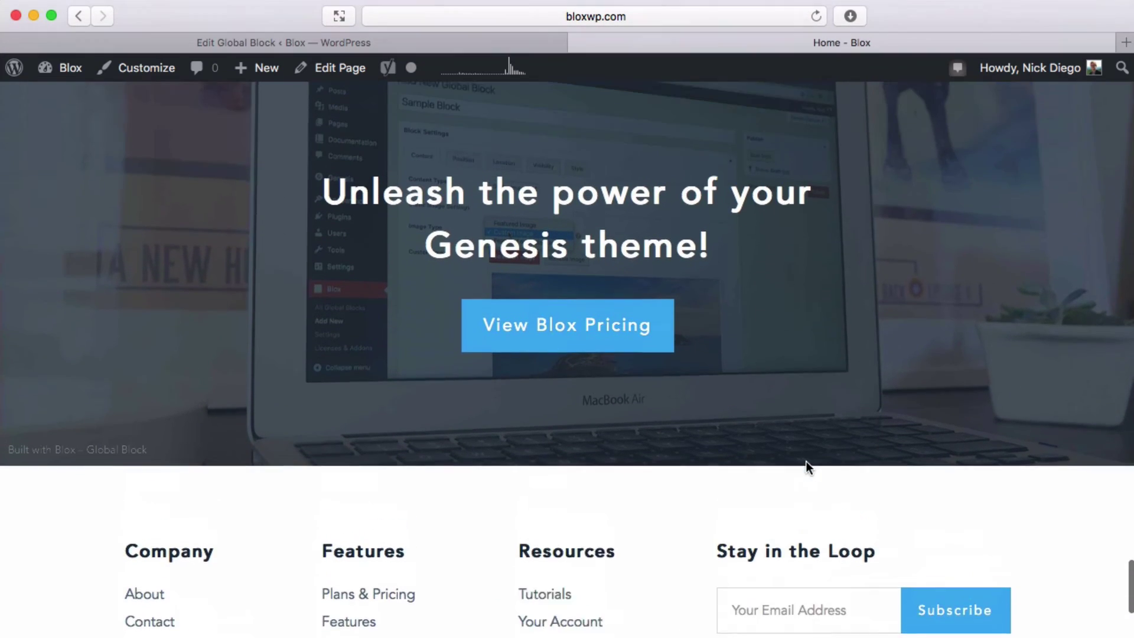
{"action": "scroll", "coordinate": [807, 462], "scroll_direction": "up", "scroll_amount": 2}
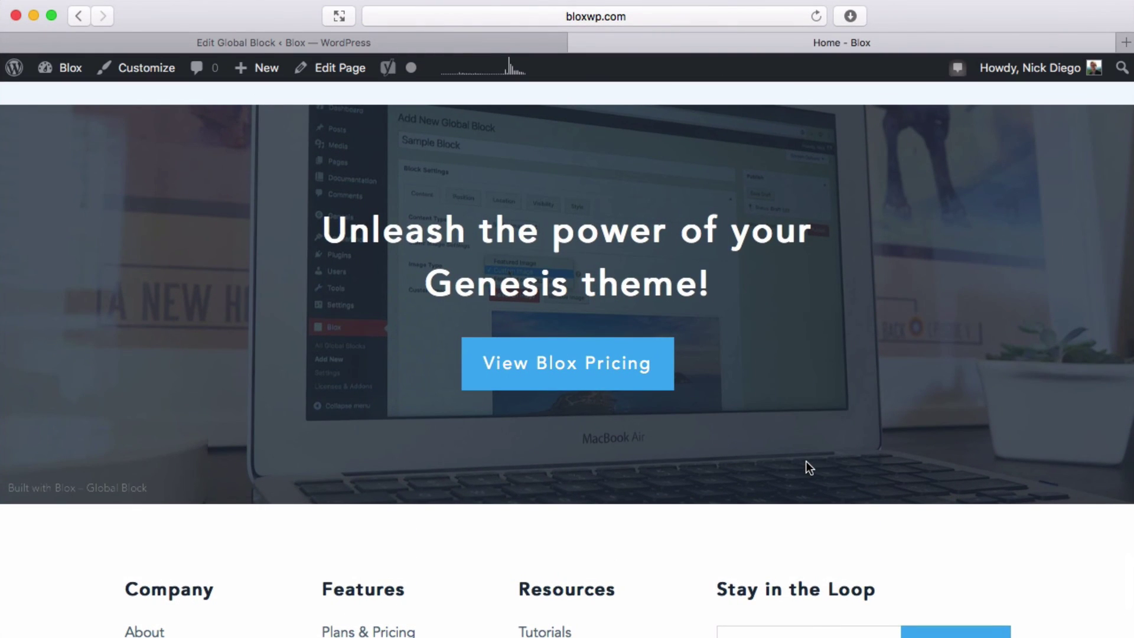
- Follow the banner's View Blox Pricing link and review the Basic $19, Multisite $49 and Developer $99 plans
{"action": "left_click", "coordinate": [611, 370]}
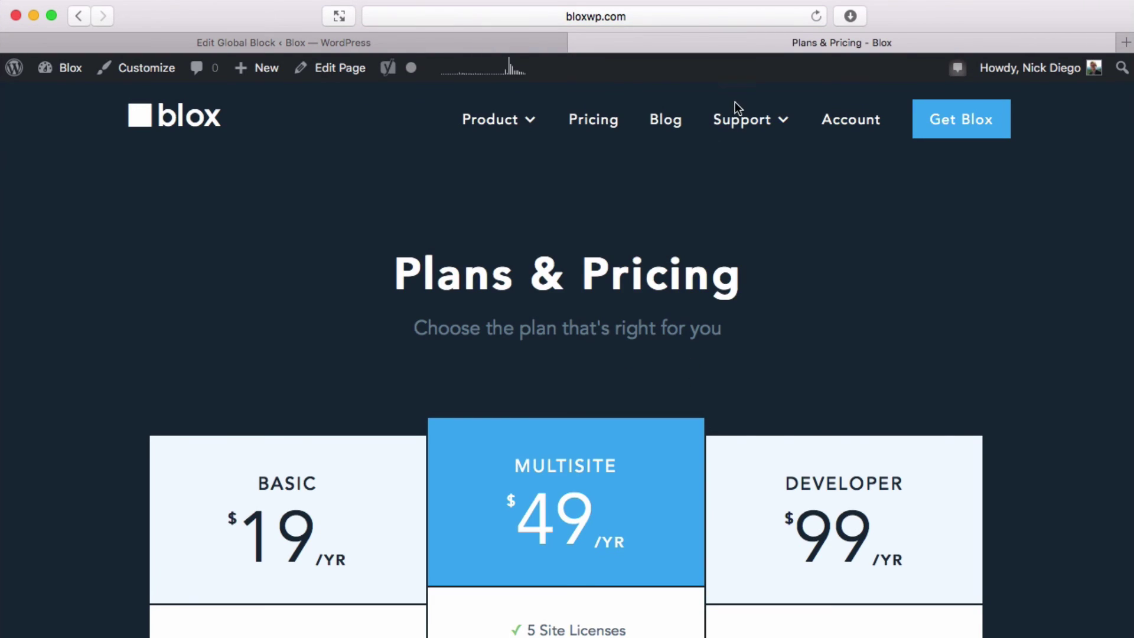
{"action": "mouse_move", "coordinate": [741, 121]}
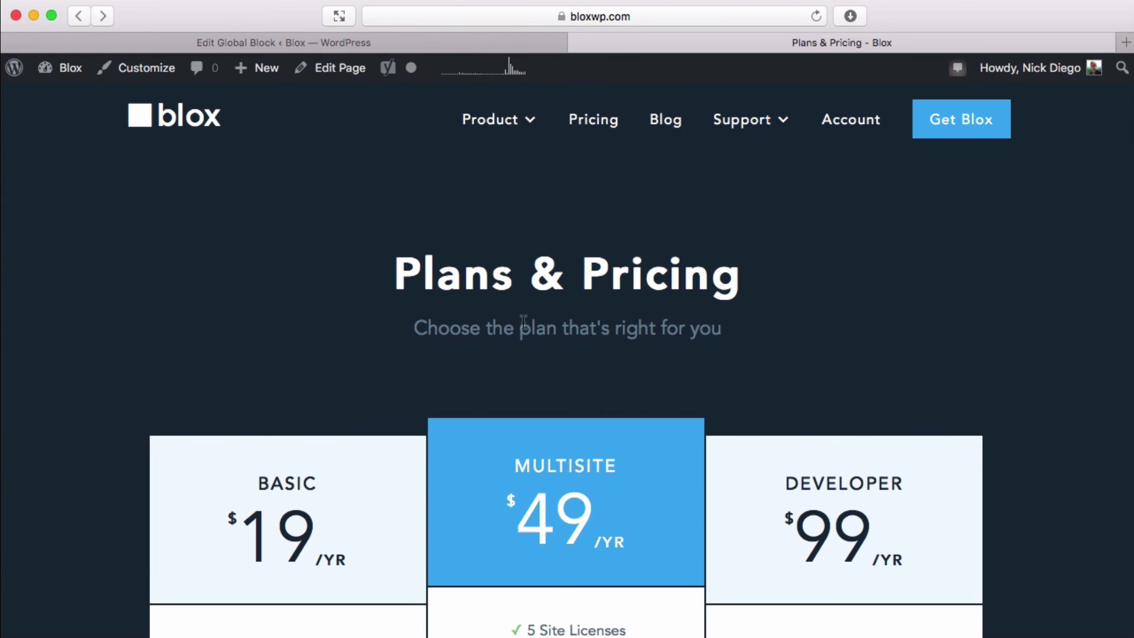
{"action": "scroll", "coordinate": [489, 334], "scroll_direction": "down", "scroll_amount": 3}
{"action": "scroll", "coordinate": [489, 334], "scroll_direction": "down", "scroll_amount": 7}
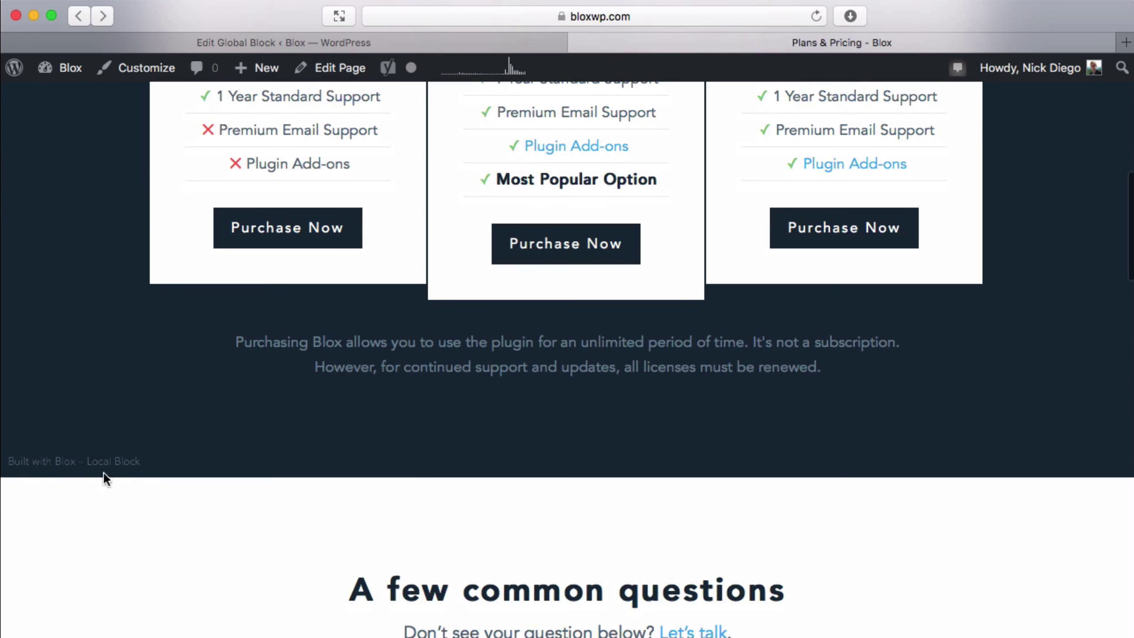
{"action": "scroll", "coordinate": [296, 440], "scroll_direction": "up", "scroll_amount": 10}
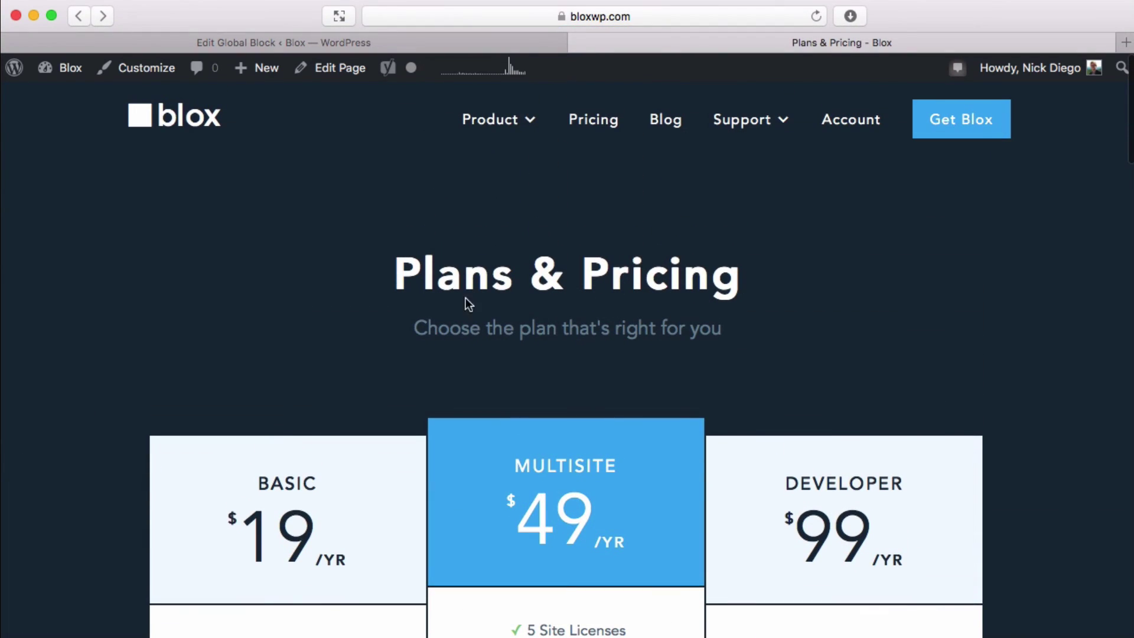
{"action": "mouse_move", "coordinate": [499, 137]}
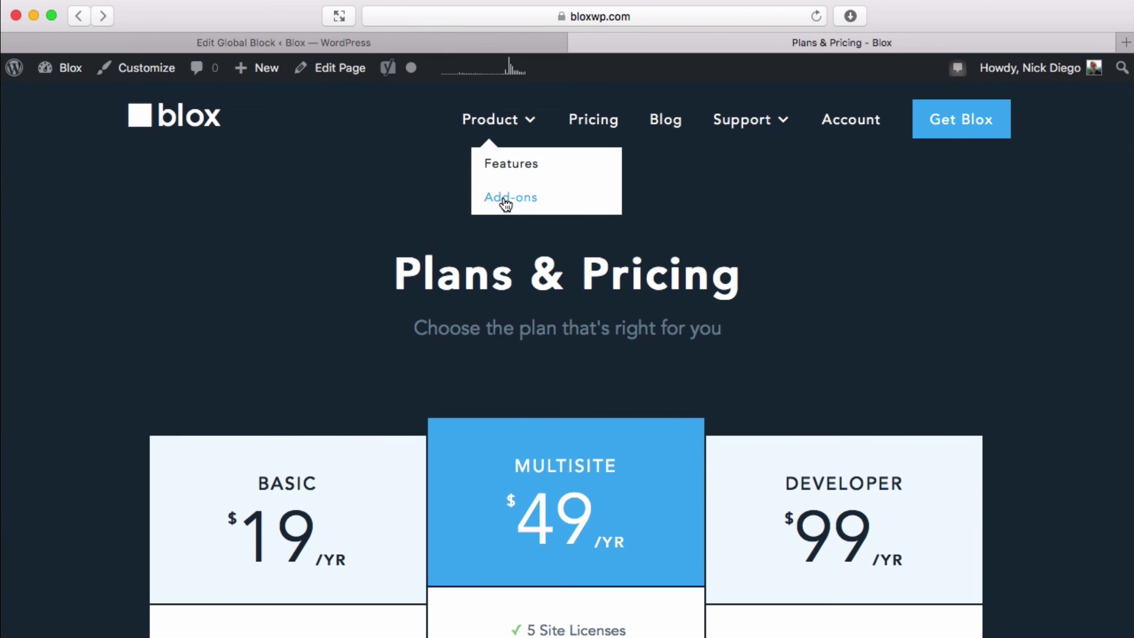
- Go to Product > Add-ons and browse the Widgets, Scheduler and Sandbox add-ons
{"action": "left_click", "coordinate": [504, 199]}
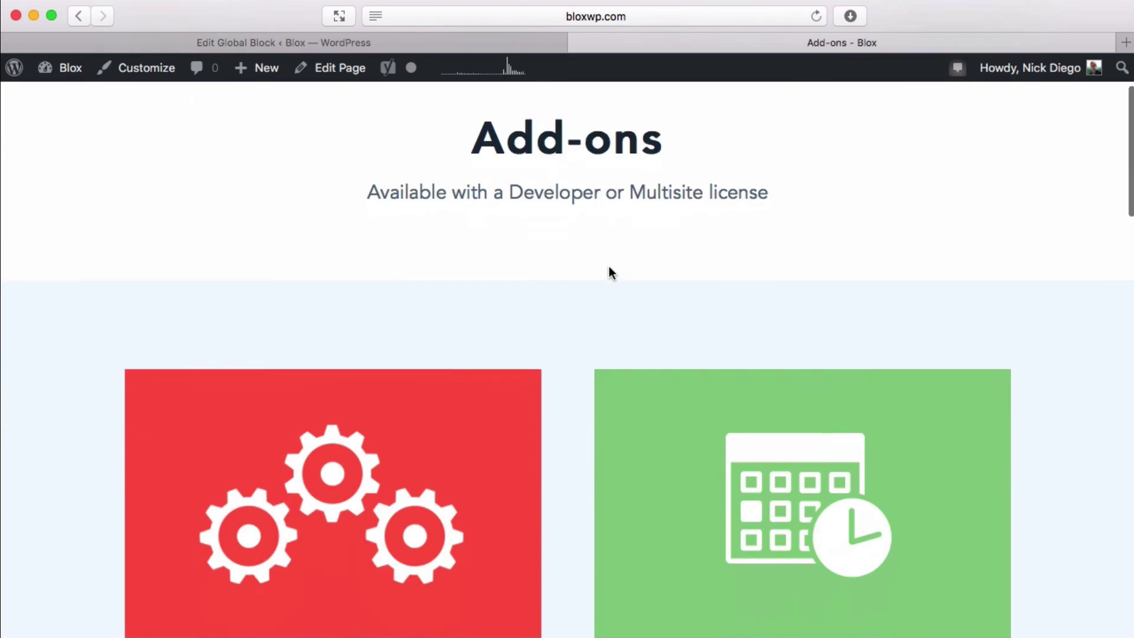
{"action": "scroll", "coordinate": [609, 270], "scroll_direction": "down", "scroll_amount": 4}
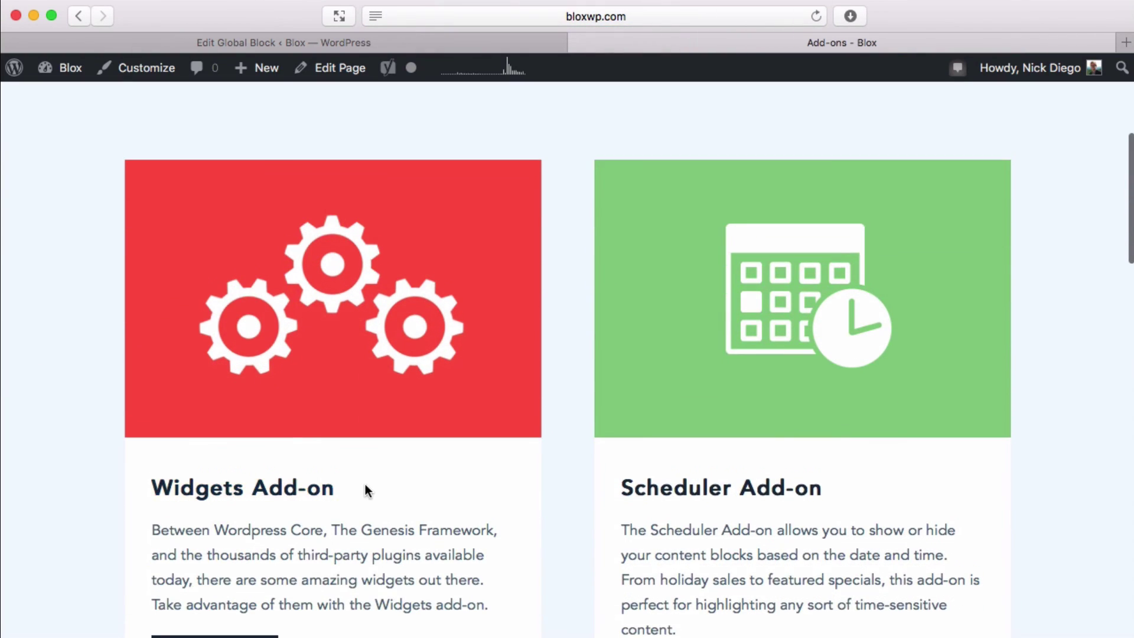
{"action": "scroll", "coordinate": [362, 484], "scroll_direction": "down", "scroll_amount": 1}
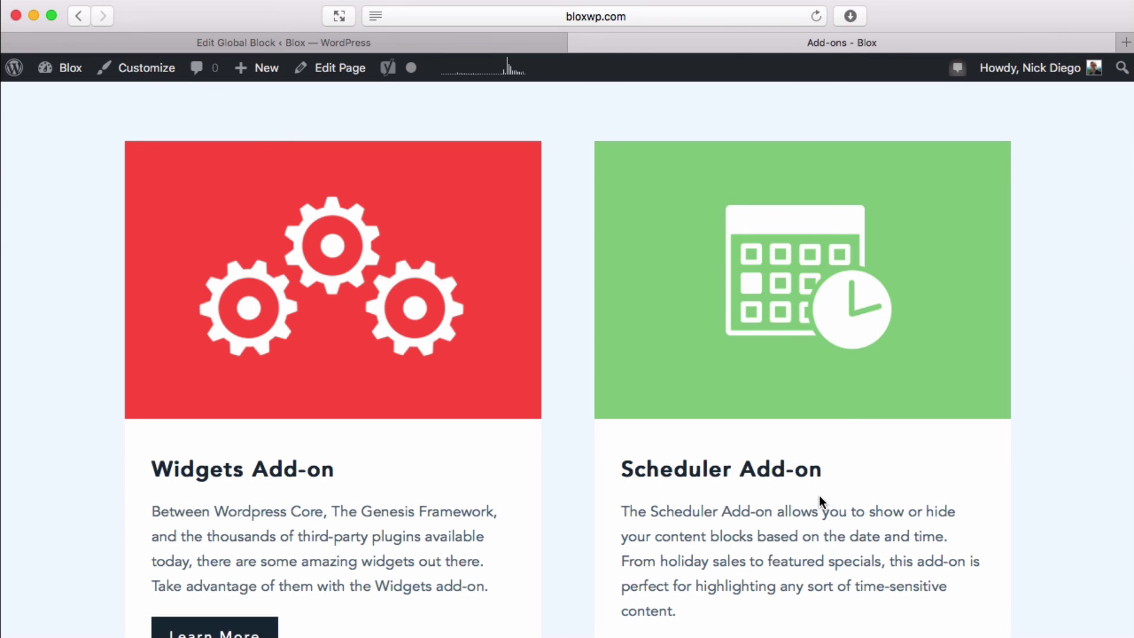
{"action": "scroll", "coordinate": [819, 501], "scroll_direction": "down", "scroll_amount": 3}
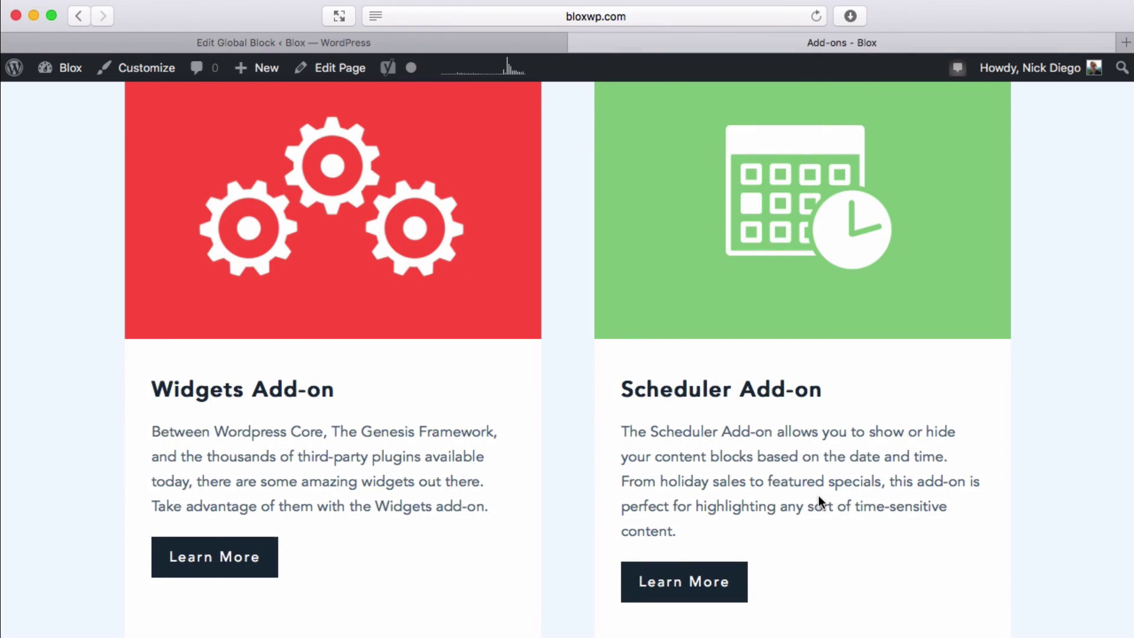
{"action": "scroll", "coordinate": [818, 496], "scroll_direction": "down", "scroll_amount": 20}
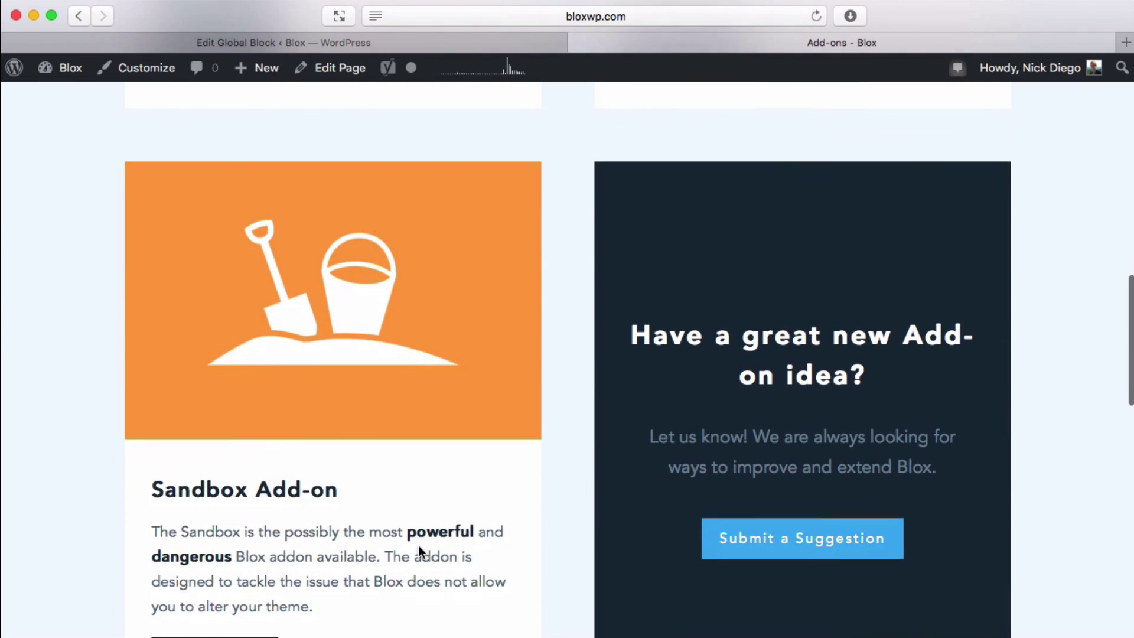
{"action": "scroll", "coordinate": [449, 544], "scroll_direction": "down", "scroll_amount": 6}
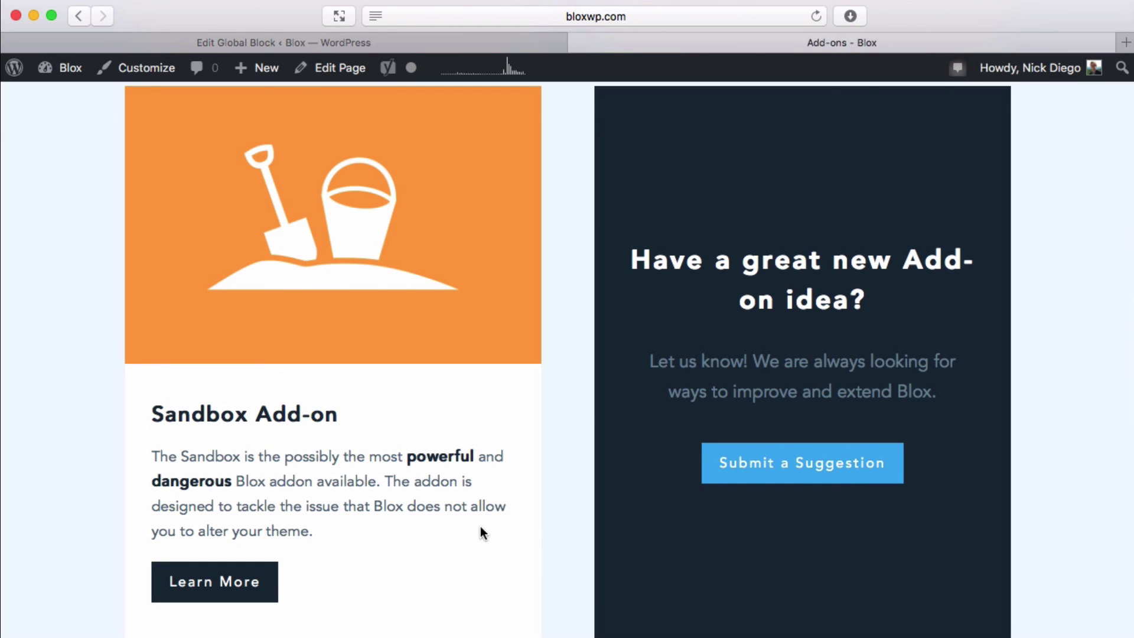
{"action": "scroll", "coordinate": [480, 532], "scroll_direction": "up", "scroll_amount": 20}
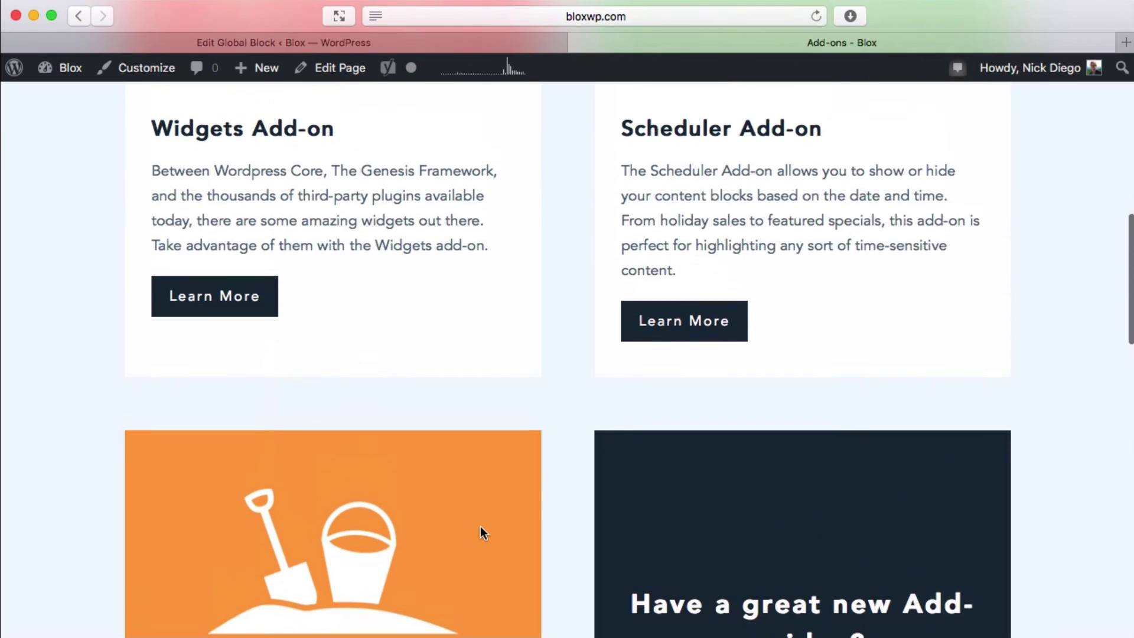
{"action": "scroll", "coordinate": [480, 526], "scroll_direction": "up", "scroll_amount": 10}
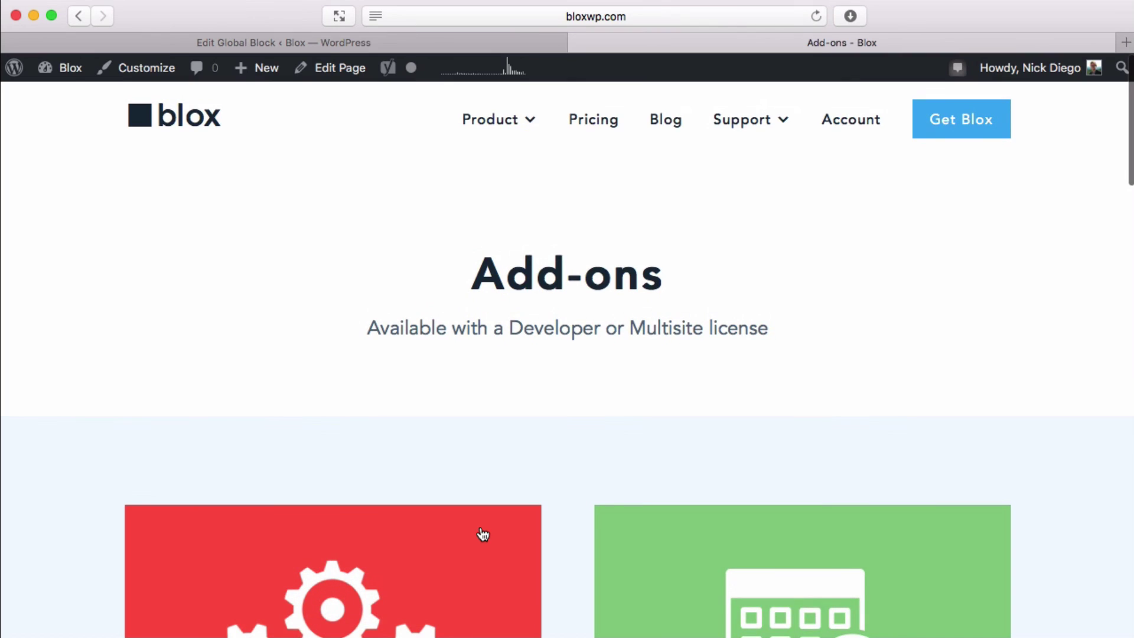